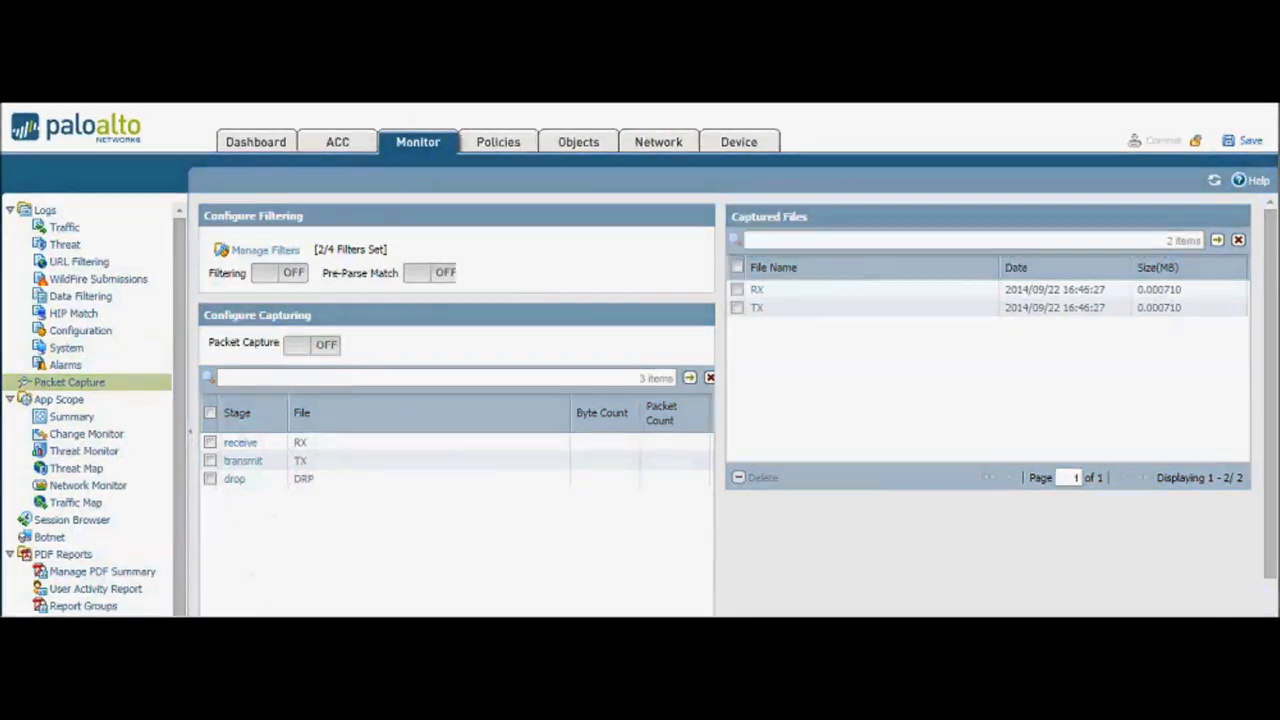
# Examine the receive and transmit stages in the Paint network diagram and return to the firewall's packet capture page.
pyautogui.hotkey('alt', 'Tab')
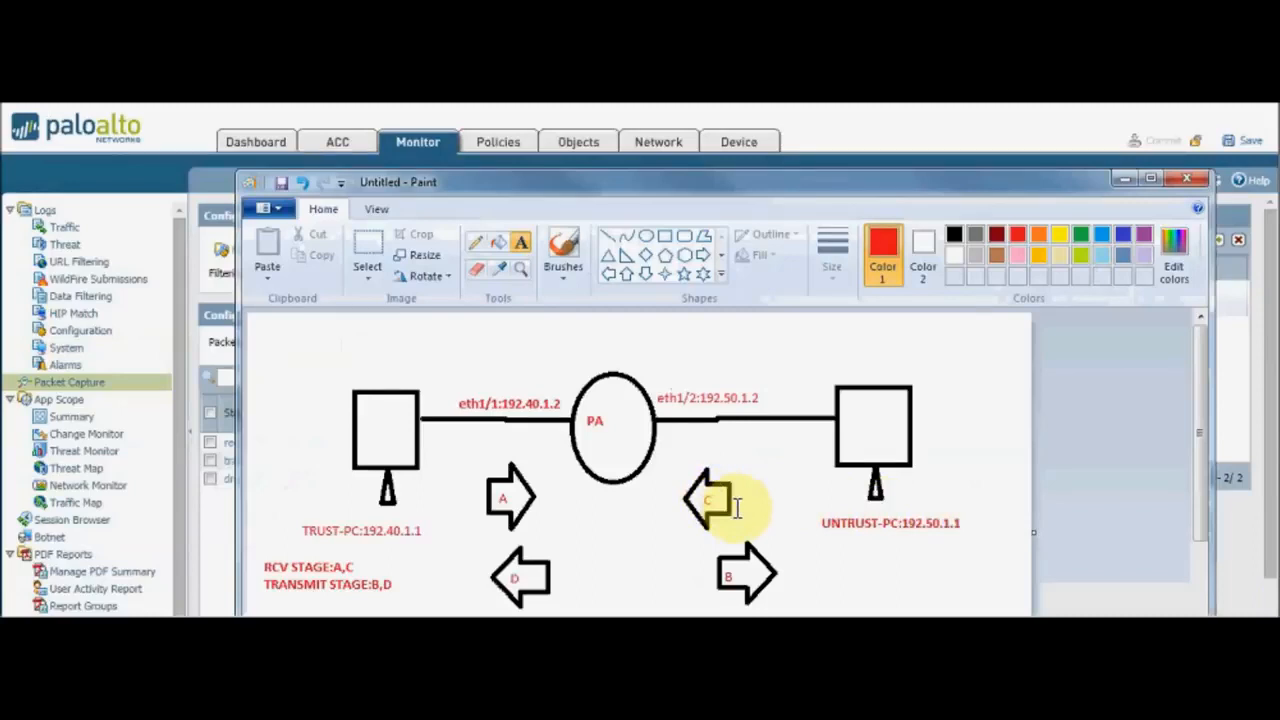
pyautogui.click(356, 557)
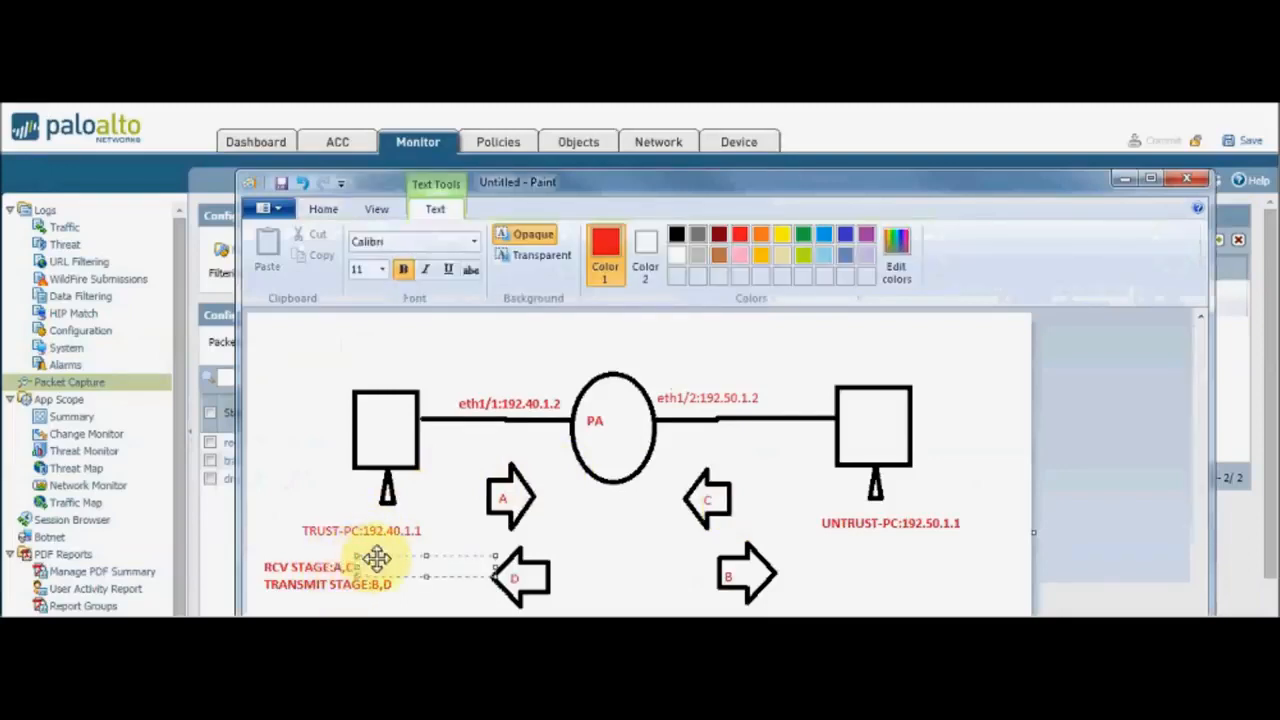
pyautogui.click(309, 531)
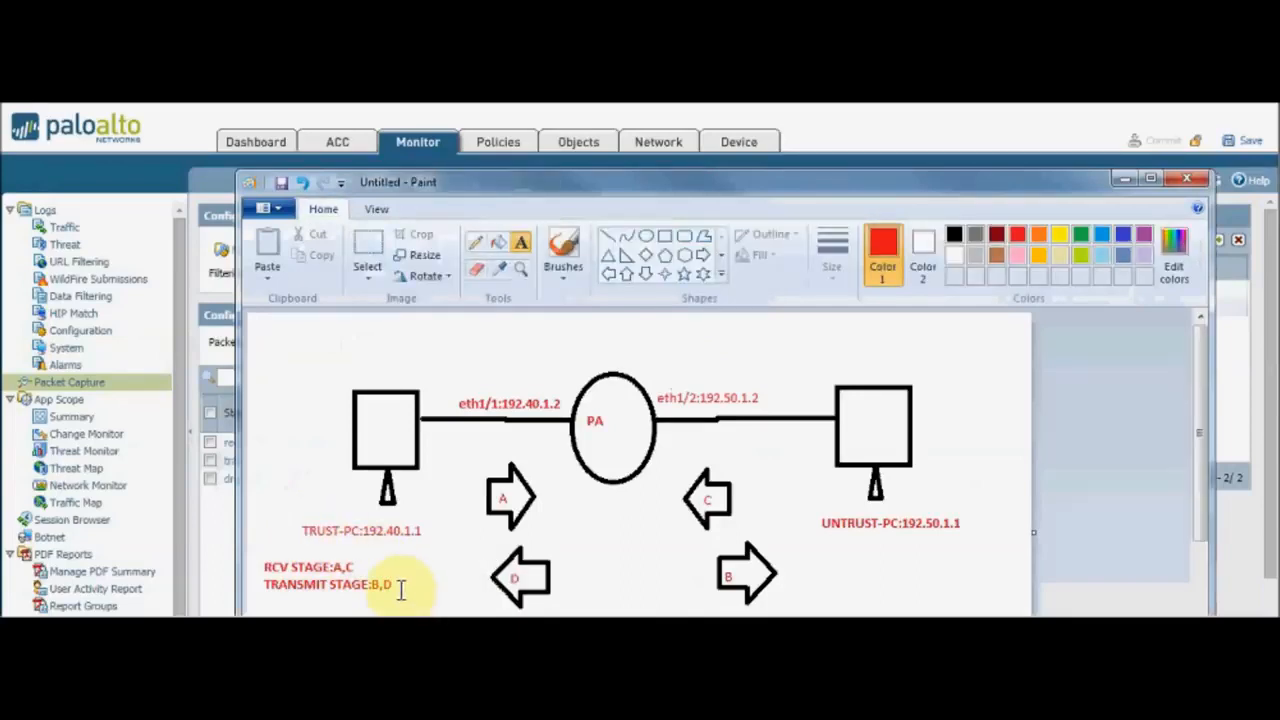
pyautogui.click(209, 560)
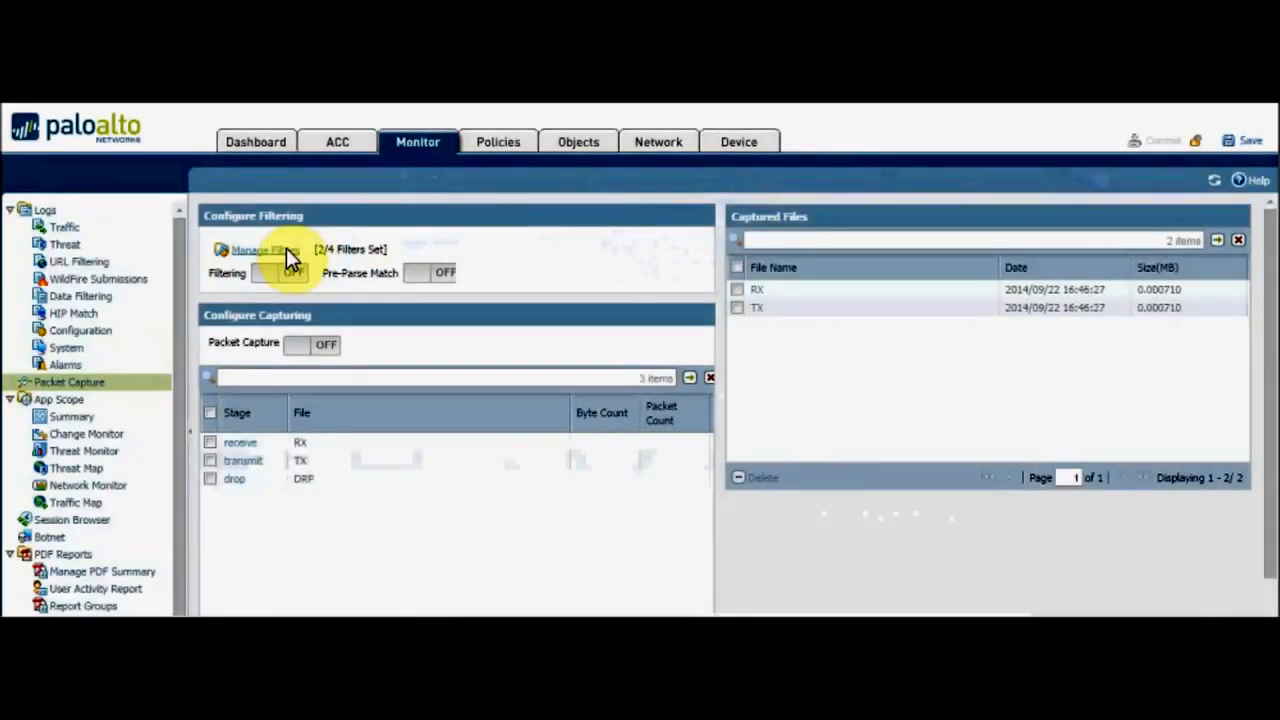
# Review the two packet capture filters, including the protocol value of filter 2, and accept them as they are.
pyautogui.click(286, 250)
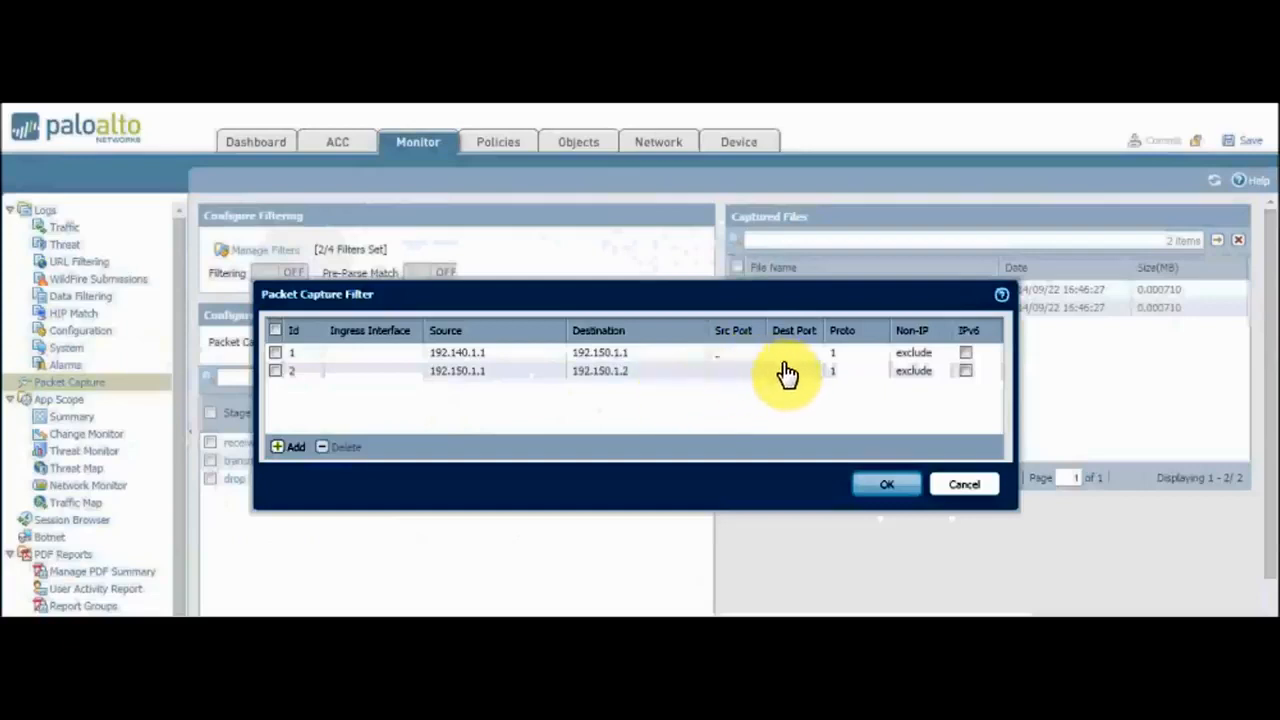
pyautogui.click(857, 373)
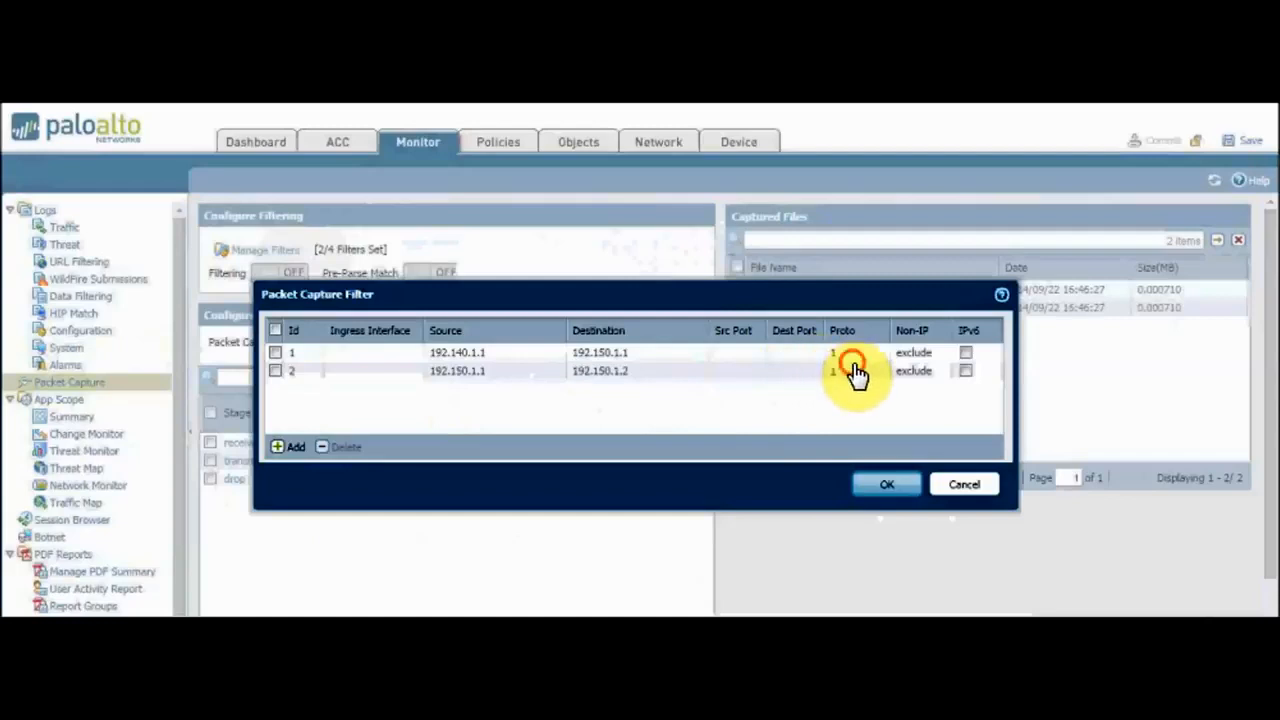
pyautogui.click(857, 372)
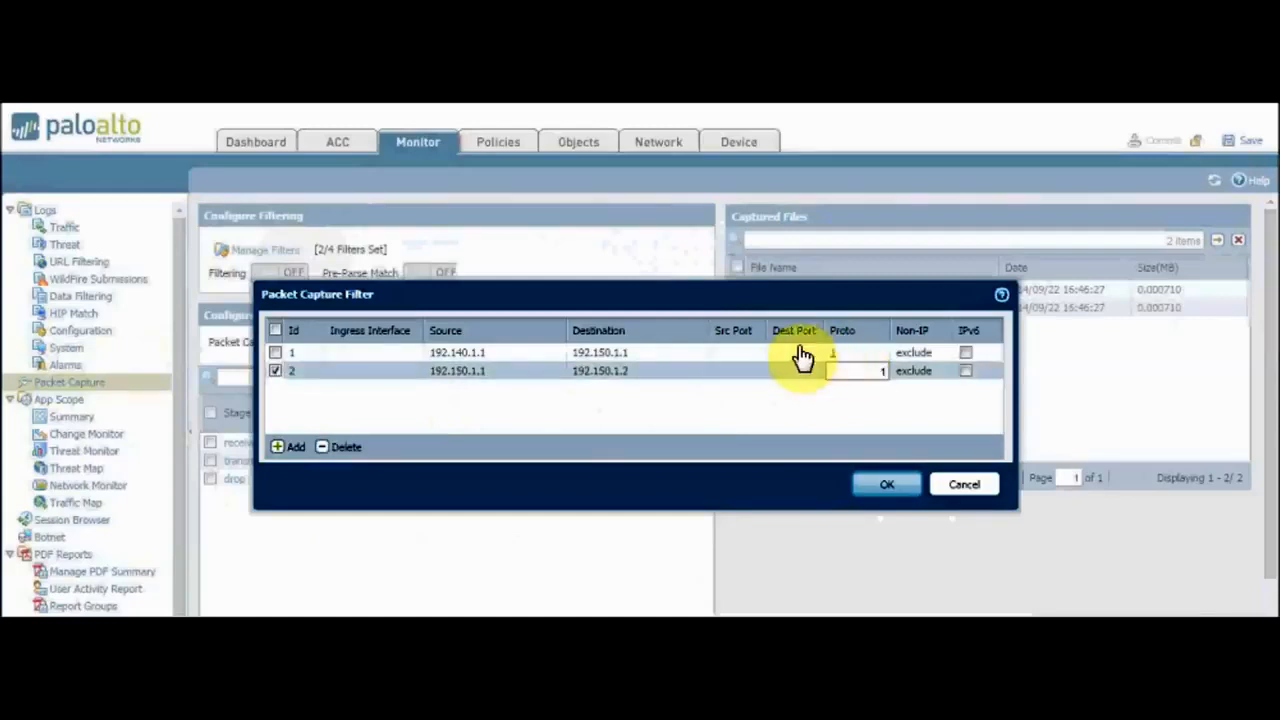
pyautogui.click(797, 396)
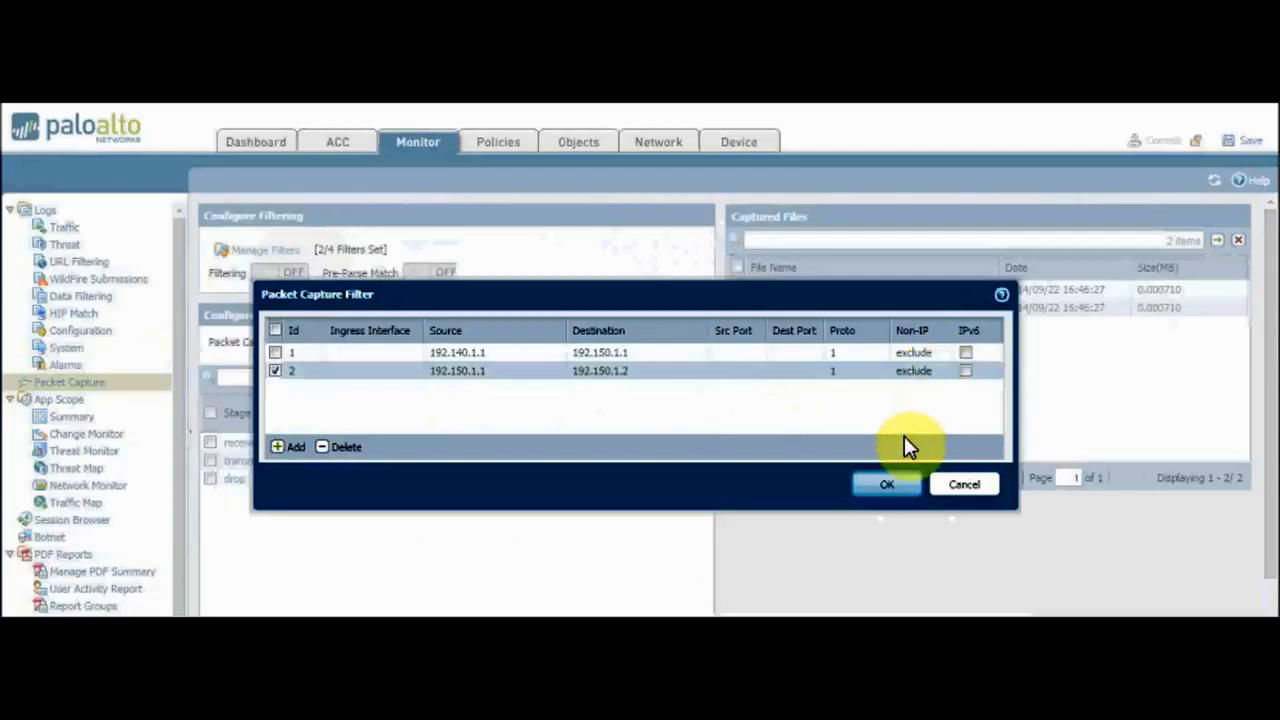
pyautogui.click(889, 486)
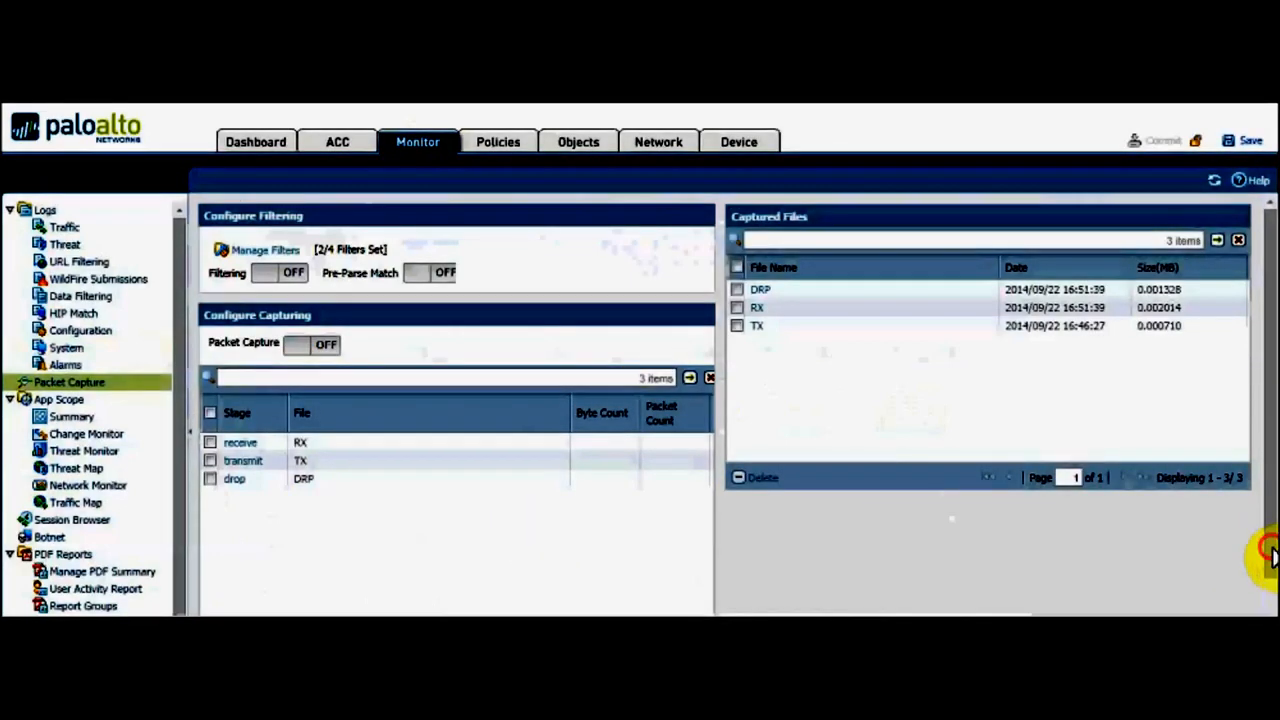
pyautogui.moveTo(1269, 559); pyautogui.dragTo(1268, 612)
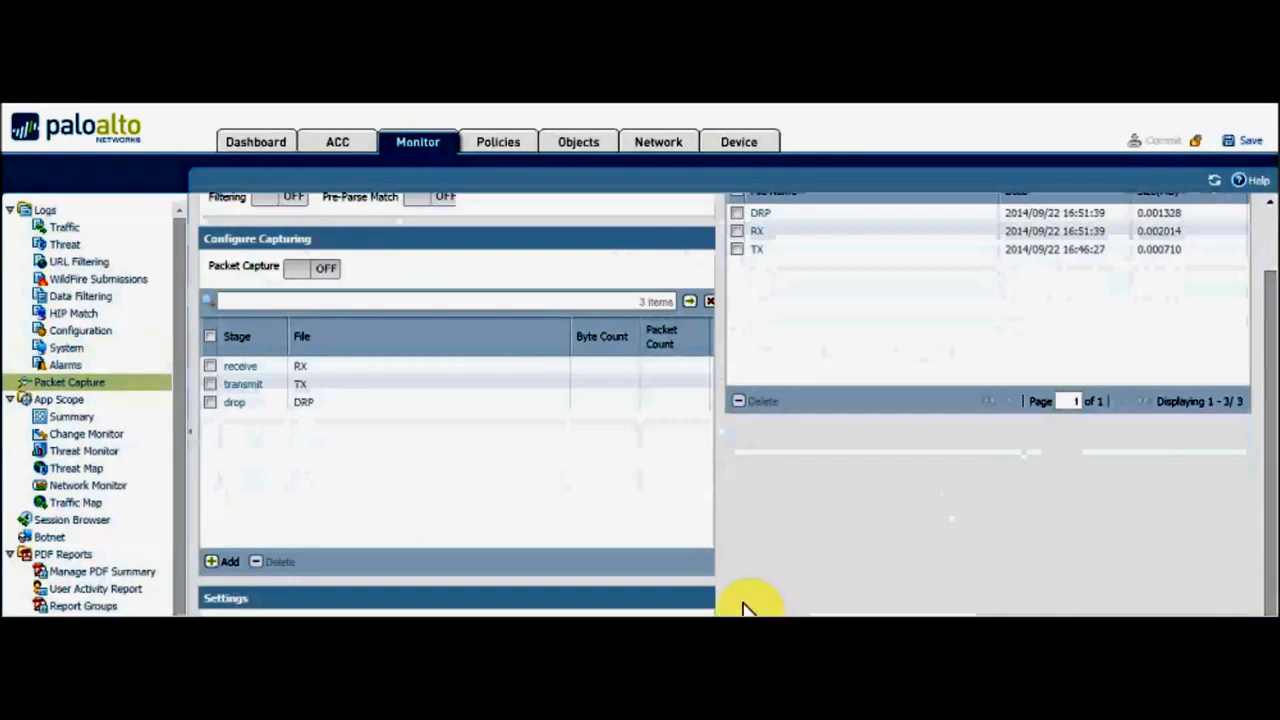
pyautogui.click(230, 561)
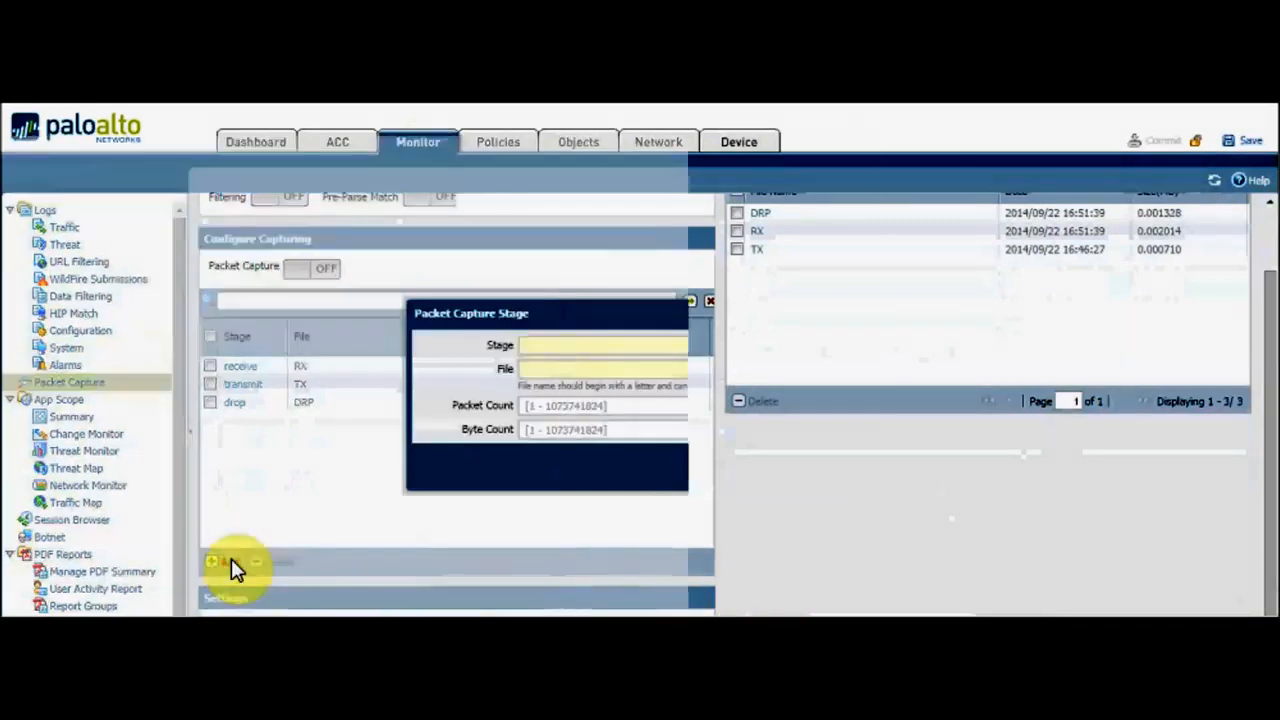
pyautogui.click(843, 347)
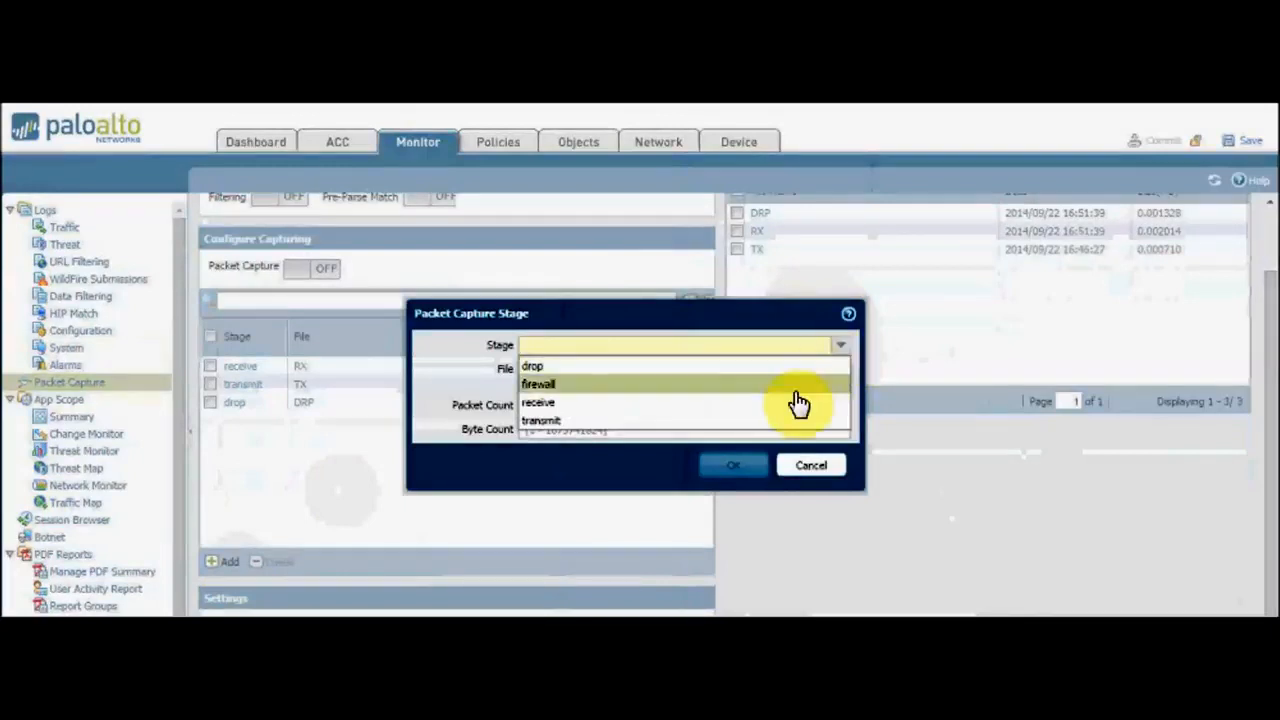
pyautogui.click(798, 404)
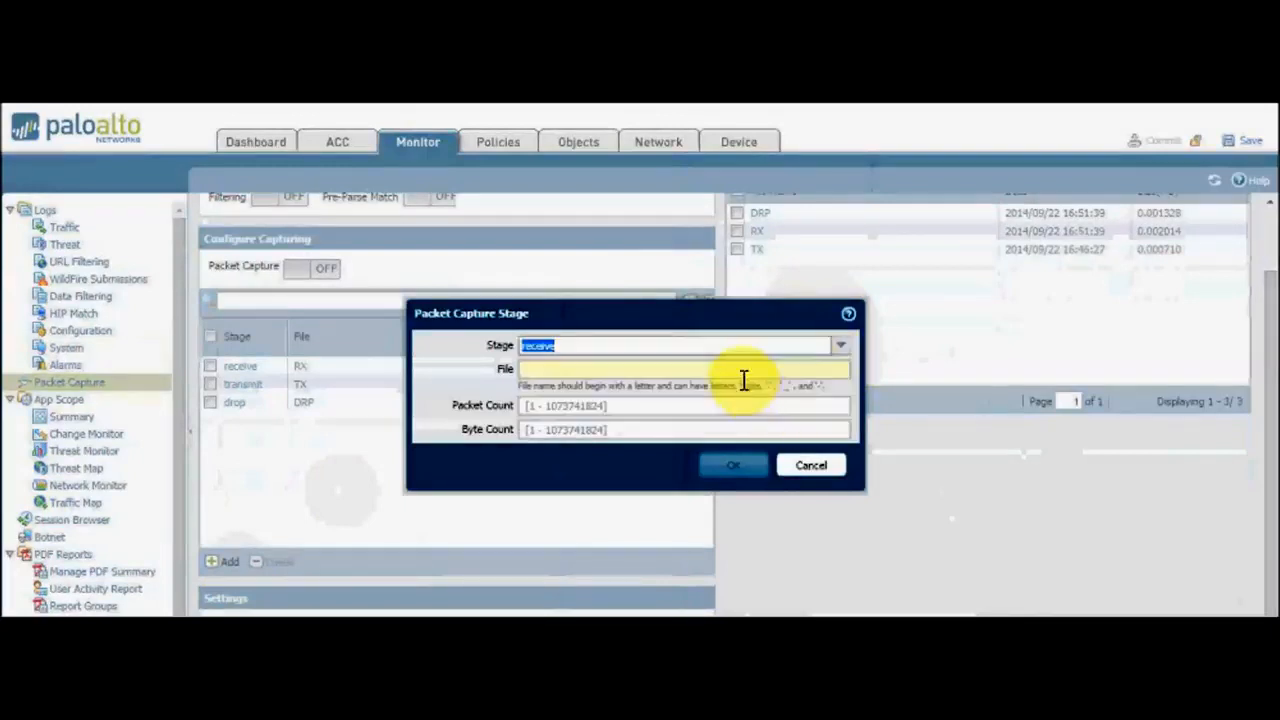
pyautogui.click(738, 367)
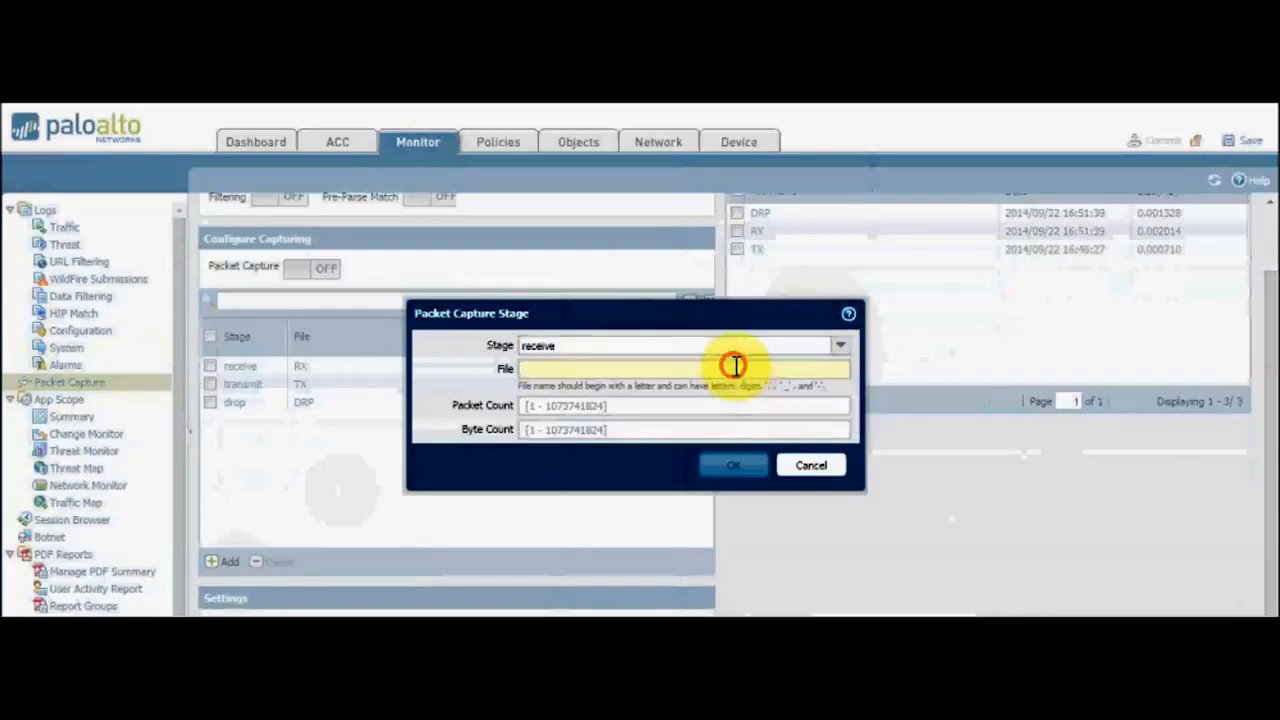
pyautogui.write('RX')
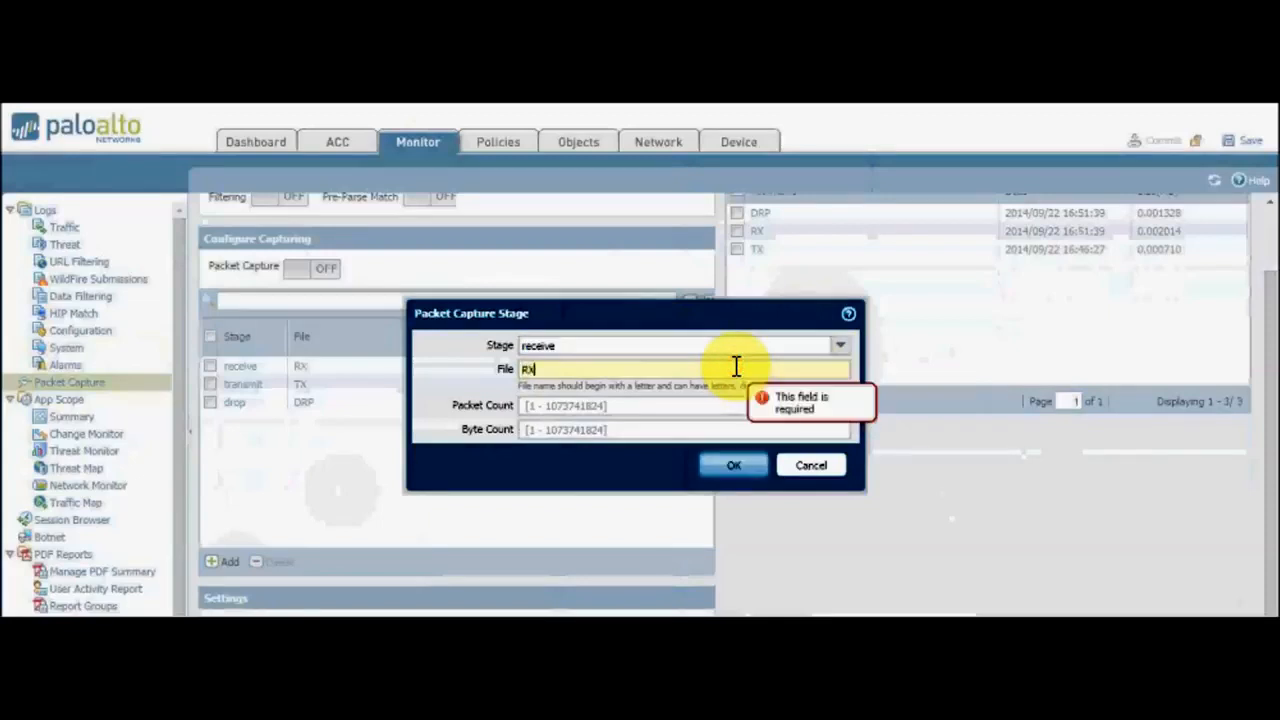
pyautogui.press('BackSpace')
pyautogui.press('BackSpace')
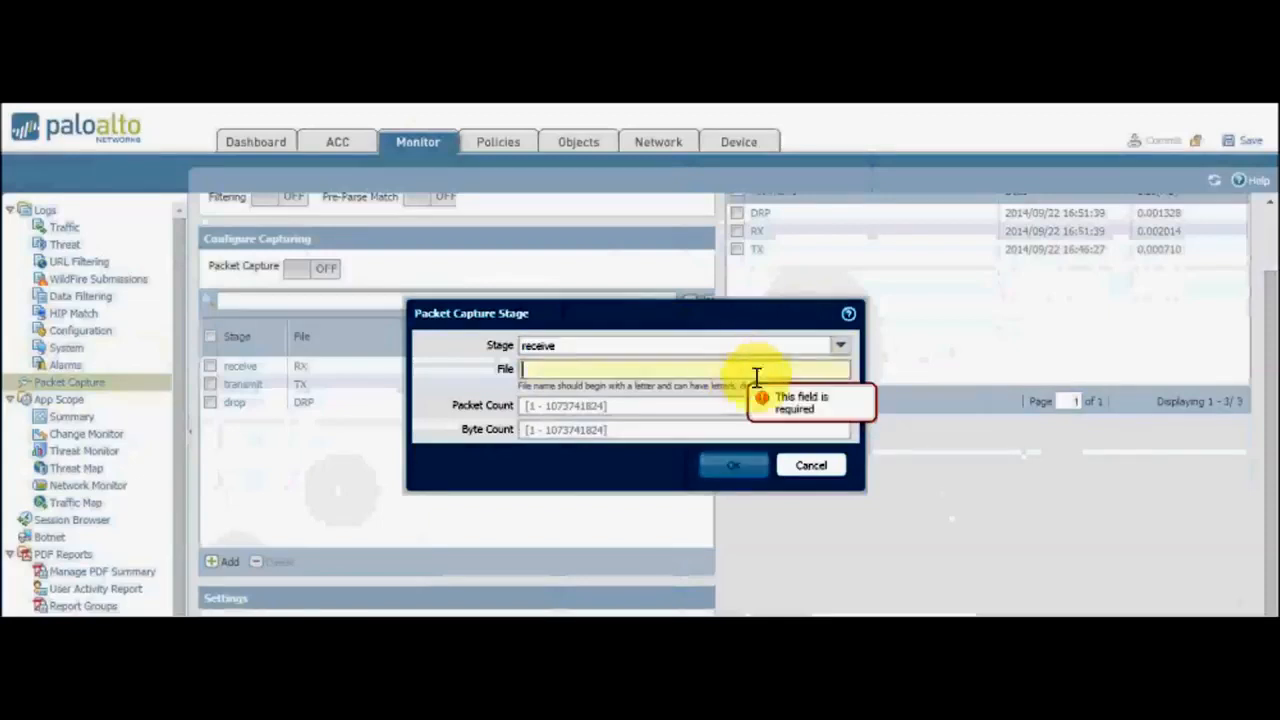
pyautogui.click(838, 346)
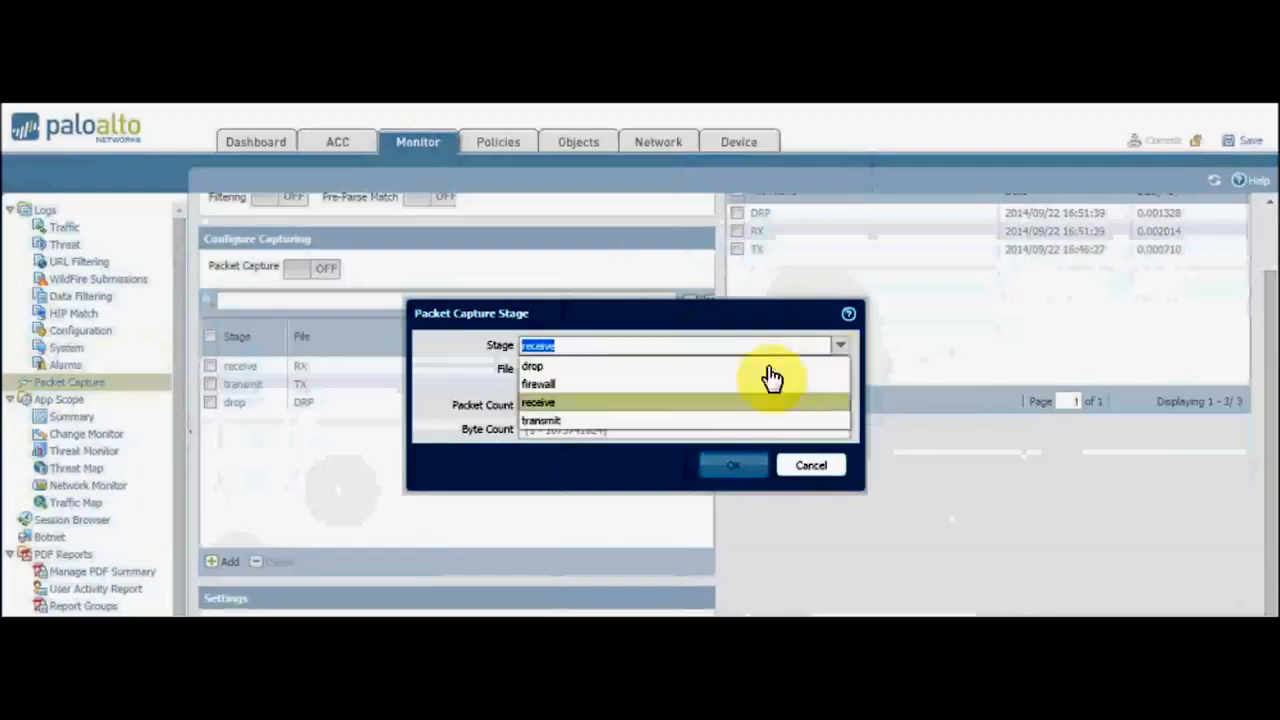
pyautogui.click(720, 420)
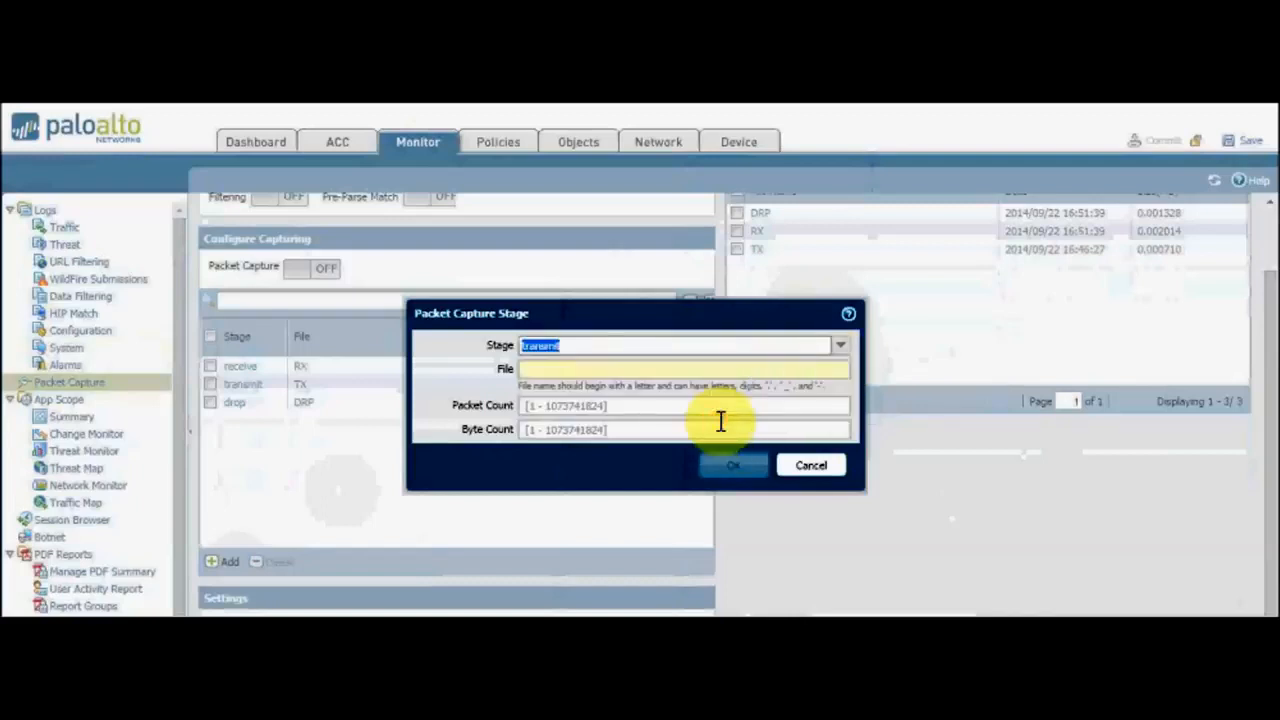
pyautogui.click(718, 370)
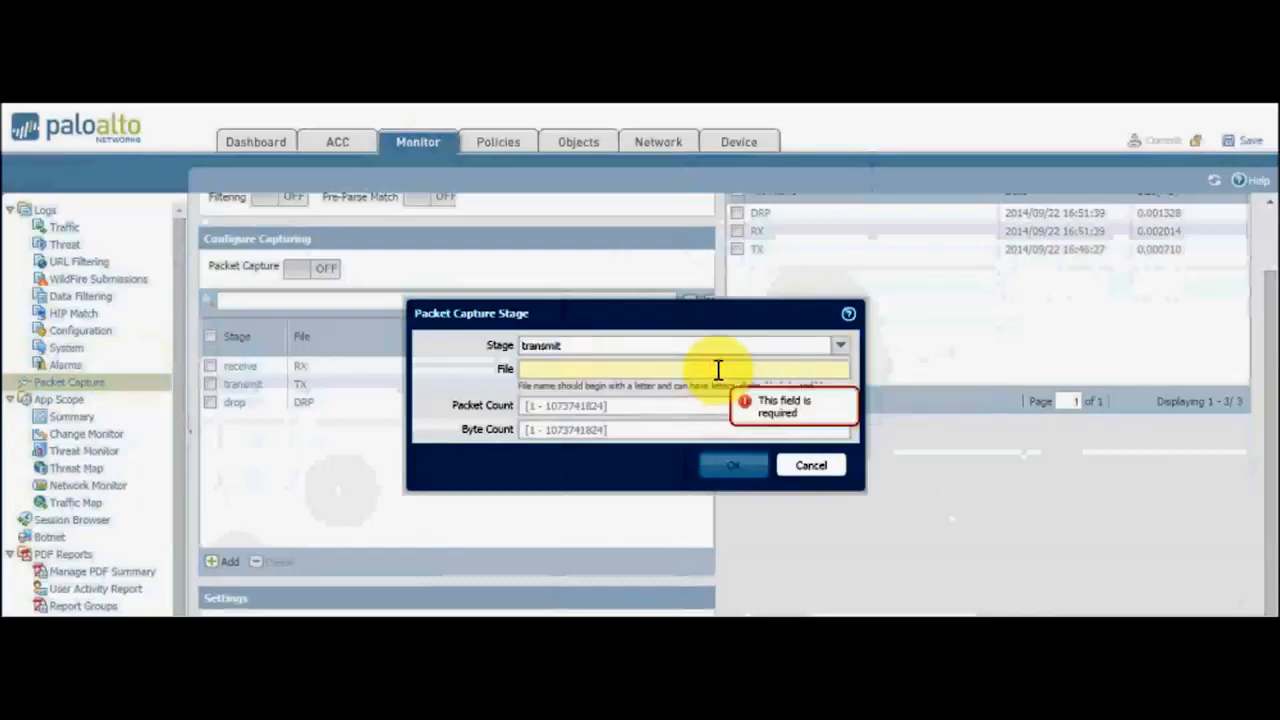
pyautogui.write('TX')
pyautogui.click(845, 344)
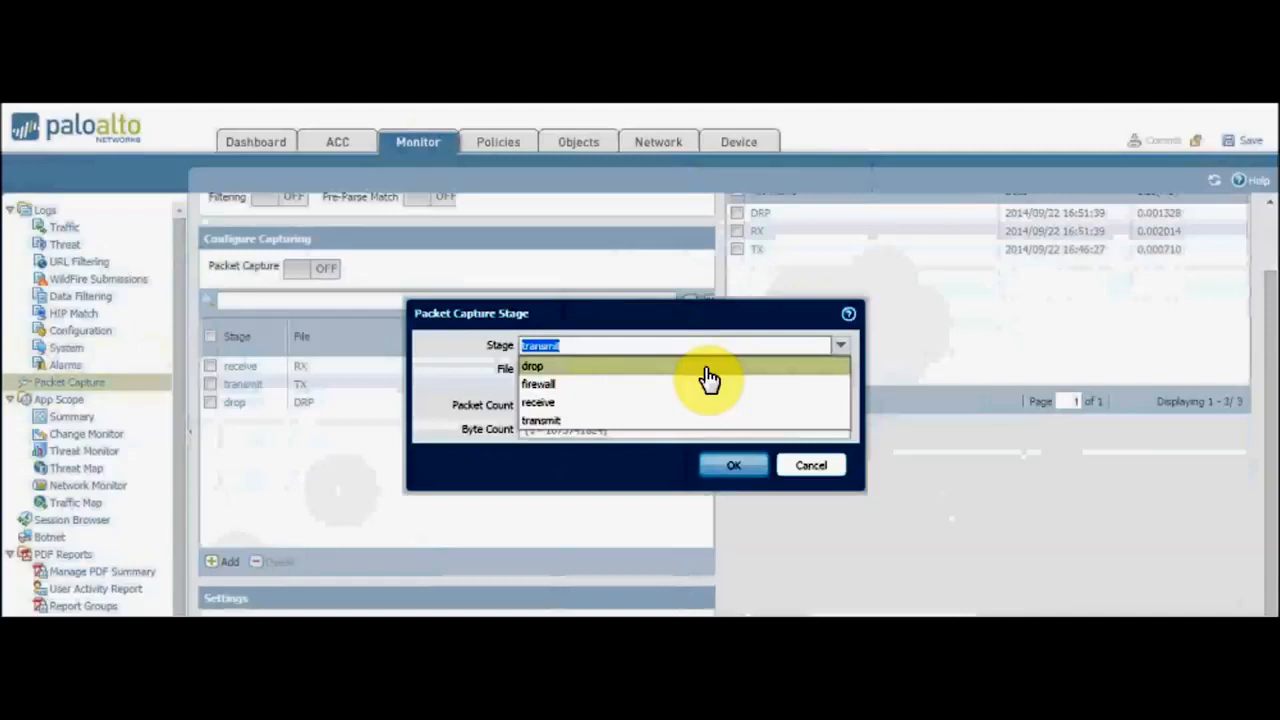
pyautogui.click(816, 473)
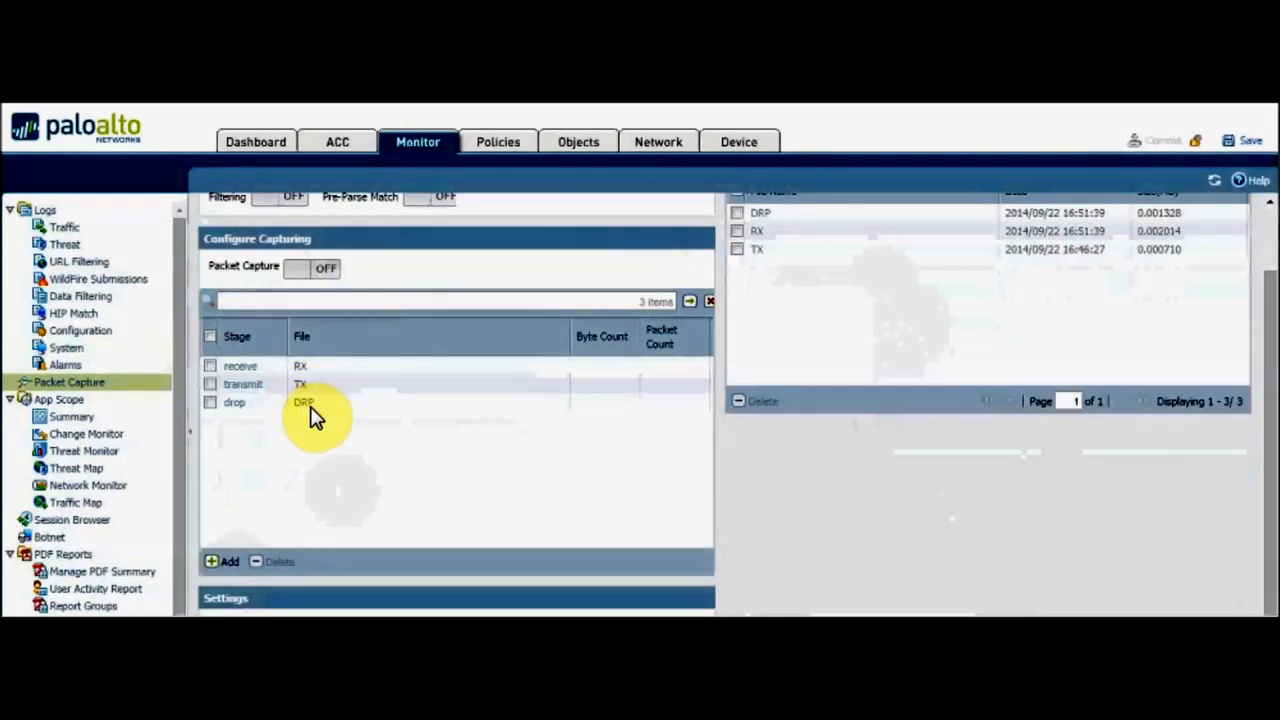
# Check the remote desktop sessions of the untrust PC and the trust PC, and return to the firewall's packet capture page.
pyautogui.click(1268, 444)
pyautogui.moveTo(1268, 444); pyautogui.dragTo(1270, 357)
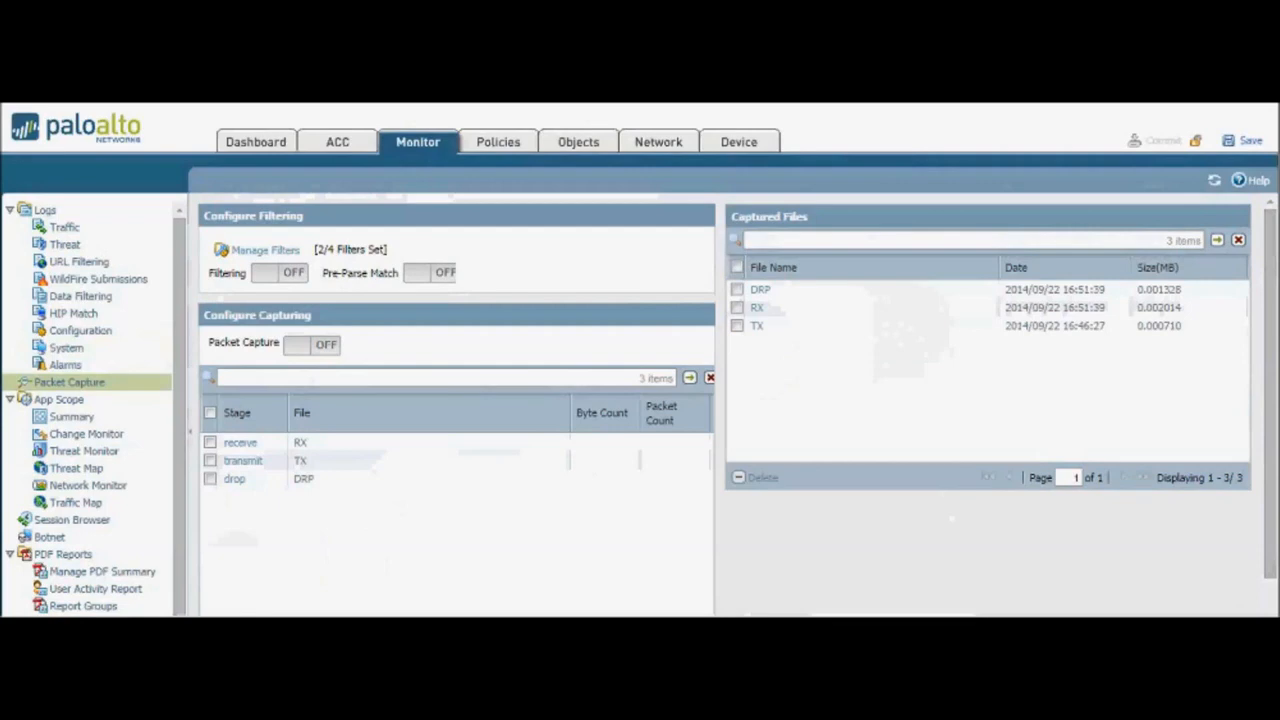
pyautogui.click(472, 104)
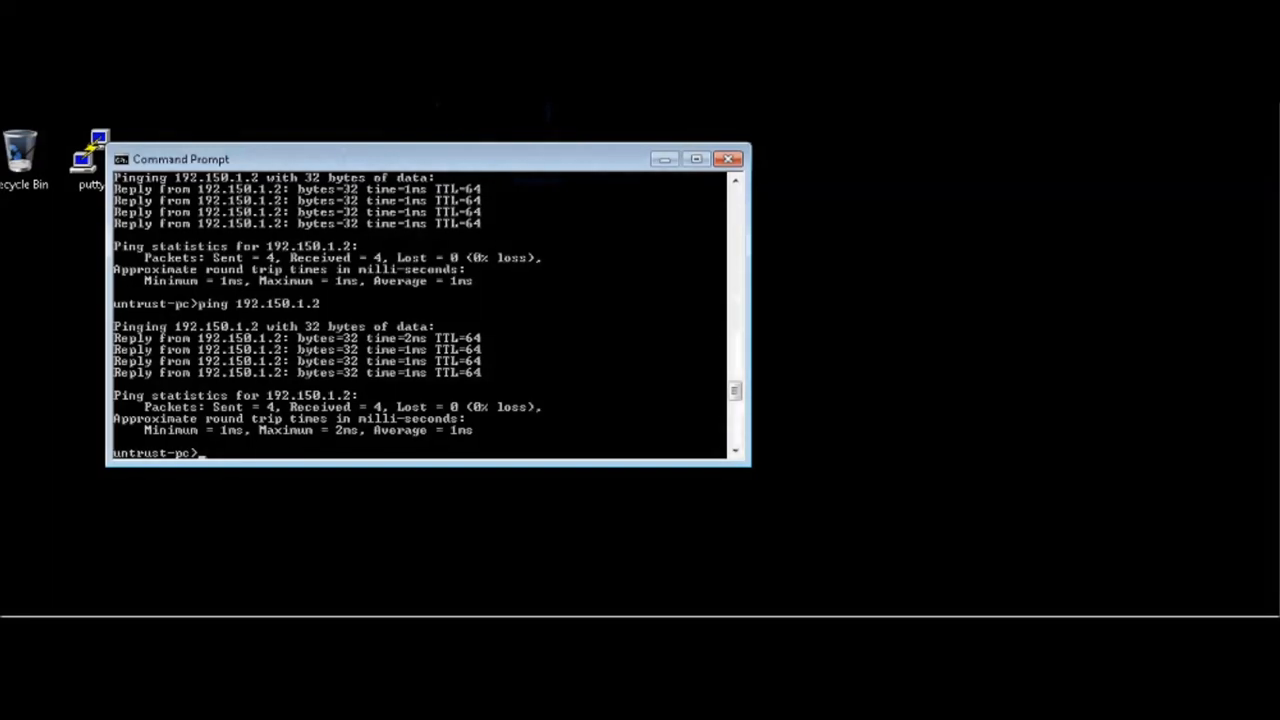
pyautogui.click(840, 104)
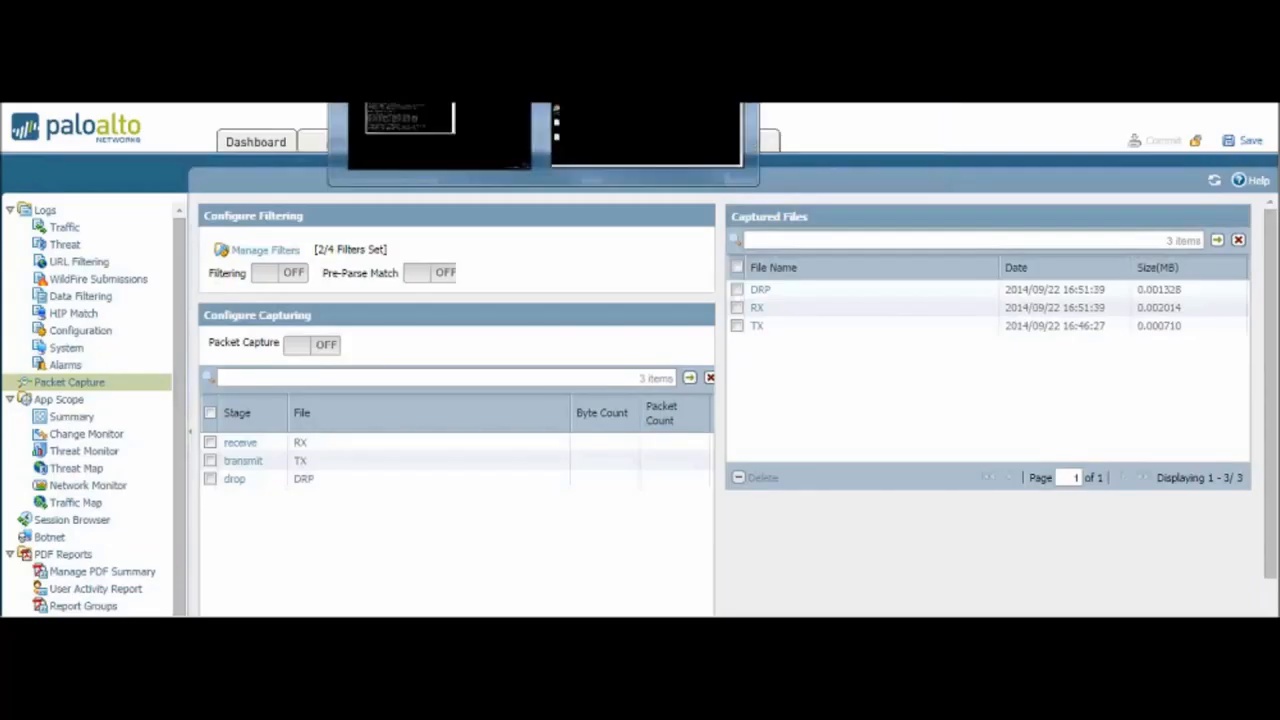
pyautogui.moveTo(623, 125)
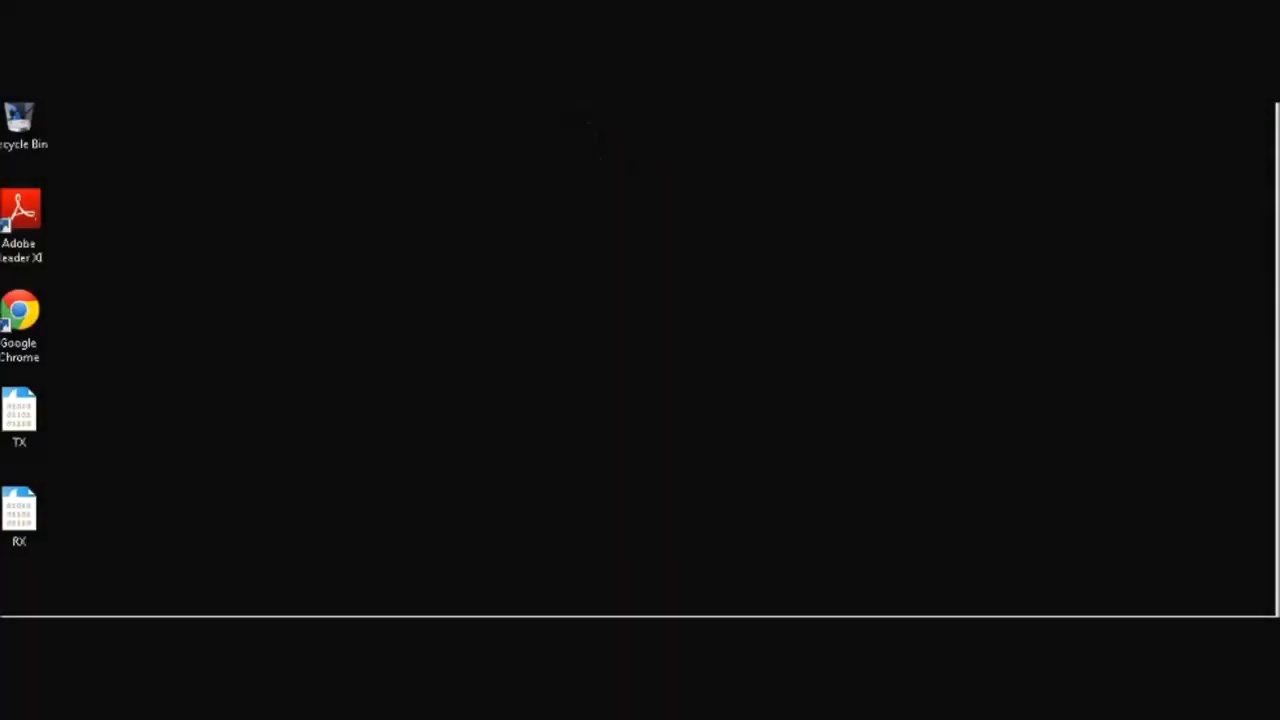
pyautogui.click(310, 104)
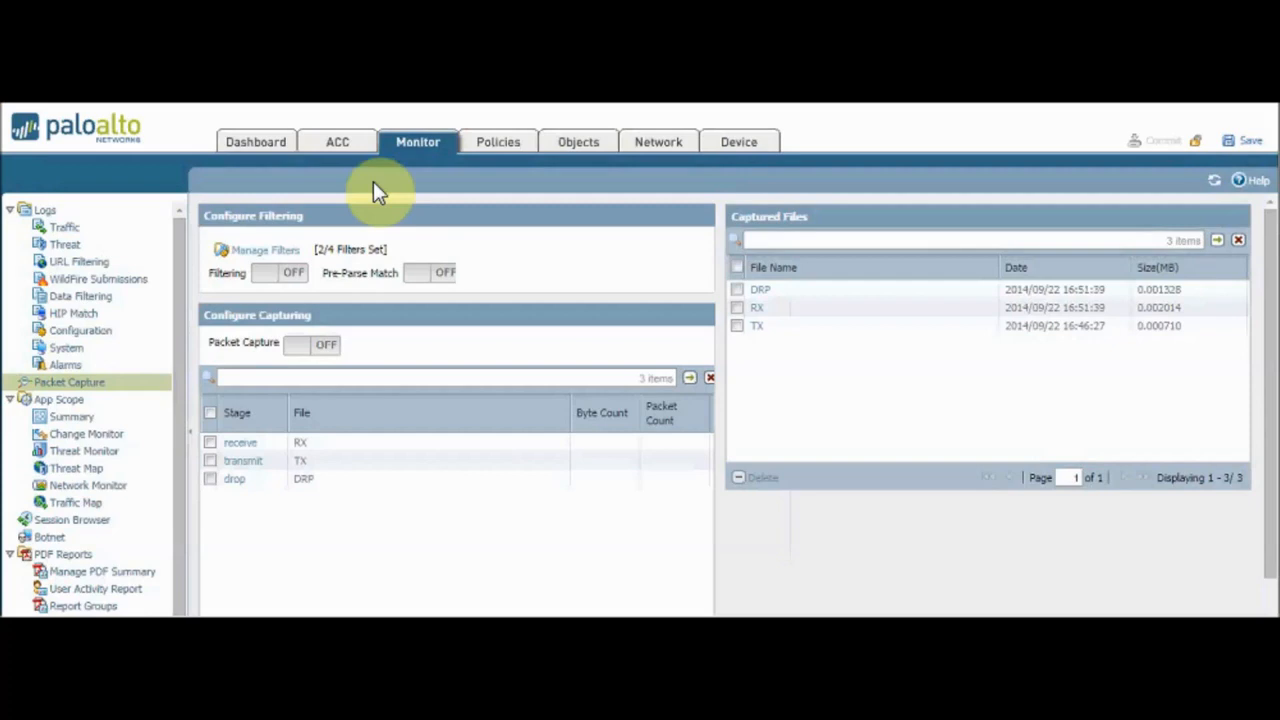
# Turn on filtering and packet capture, accepting the packet capture warning.
pyautogui.click(268, 281)
pyautogui.click(300, 346)
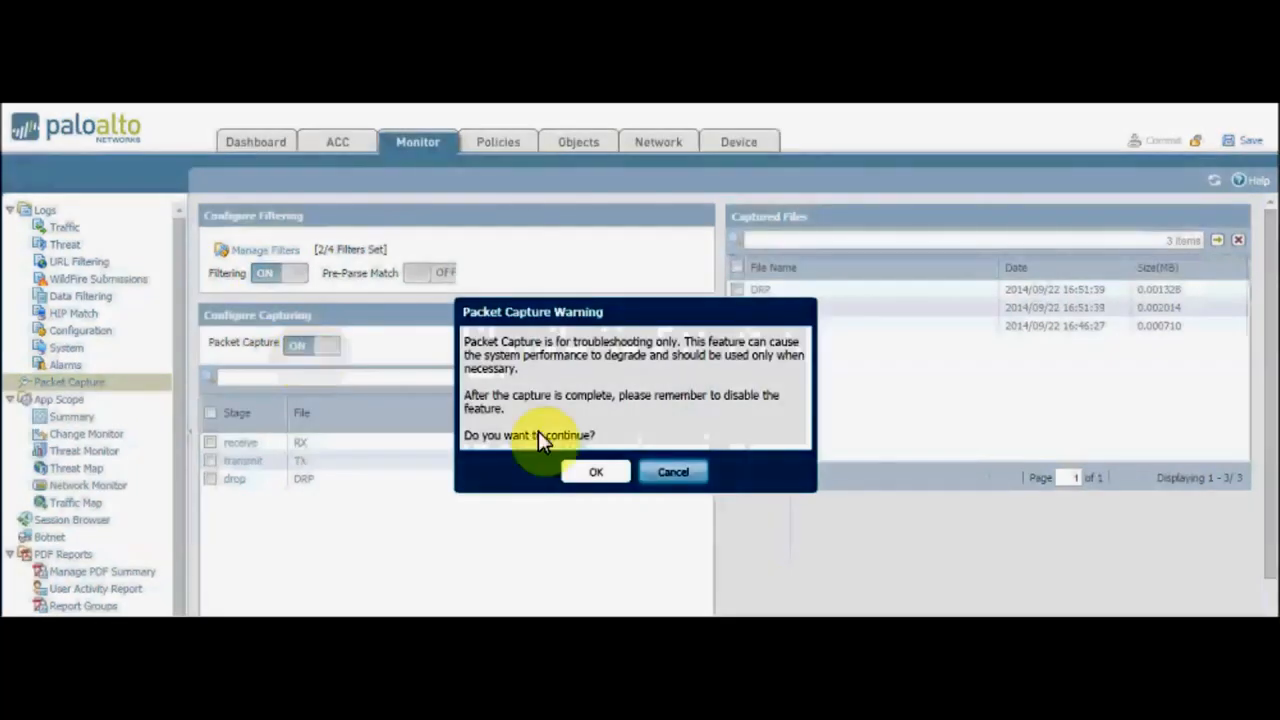
pyautogui.click(594, 473)
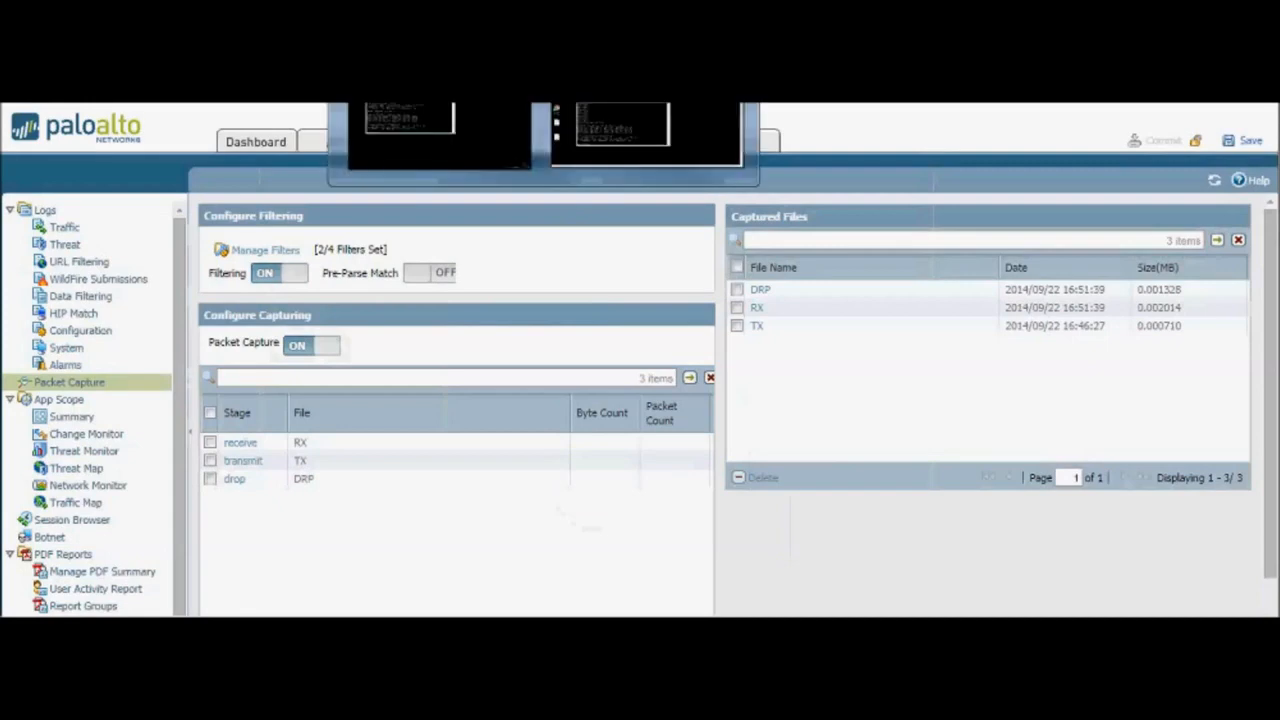
# Switch to the remote desktop session with the ping window and open the RX capture file from its desktop in Wireshark.
pyautogui.click(586, 120)
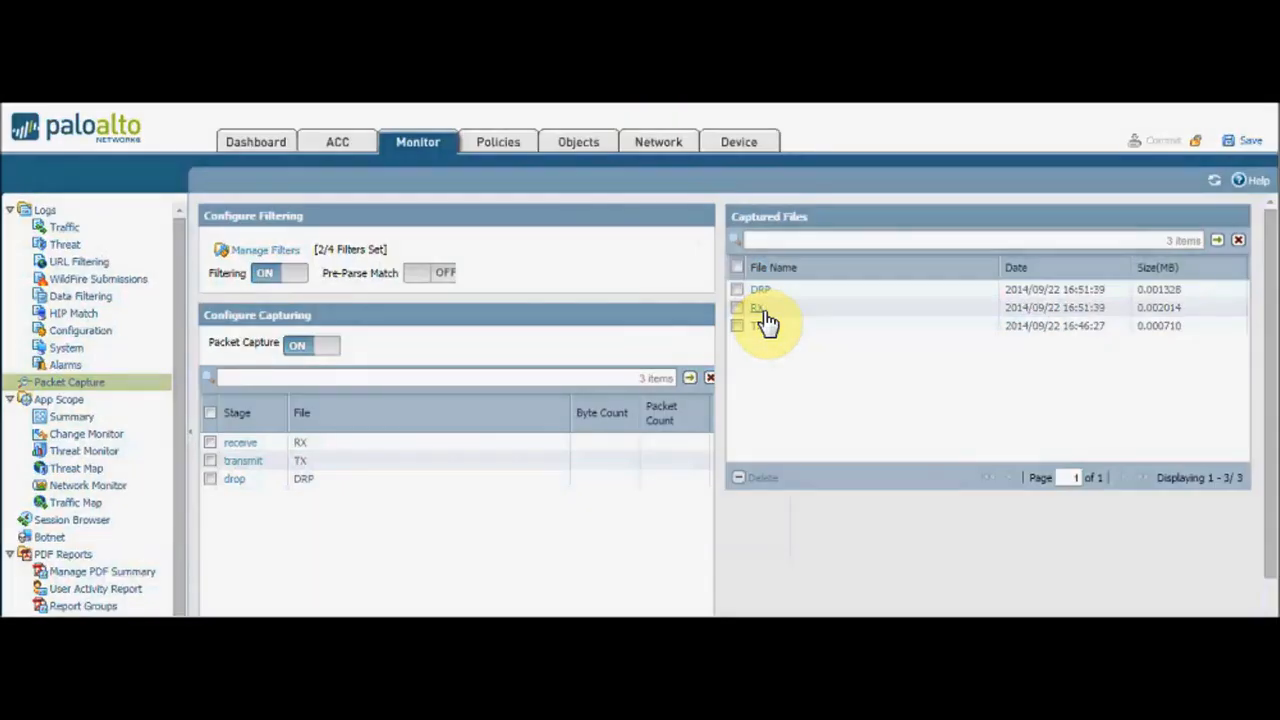
pyautogui.moveTo(544, 100)
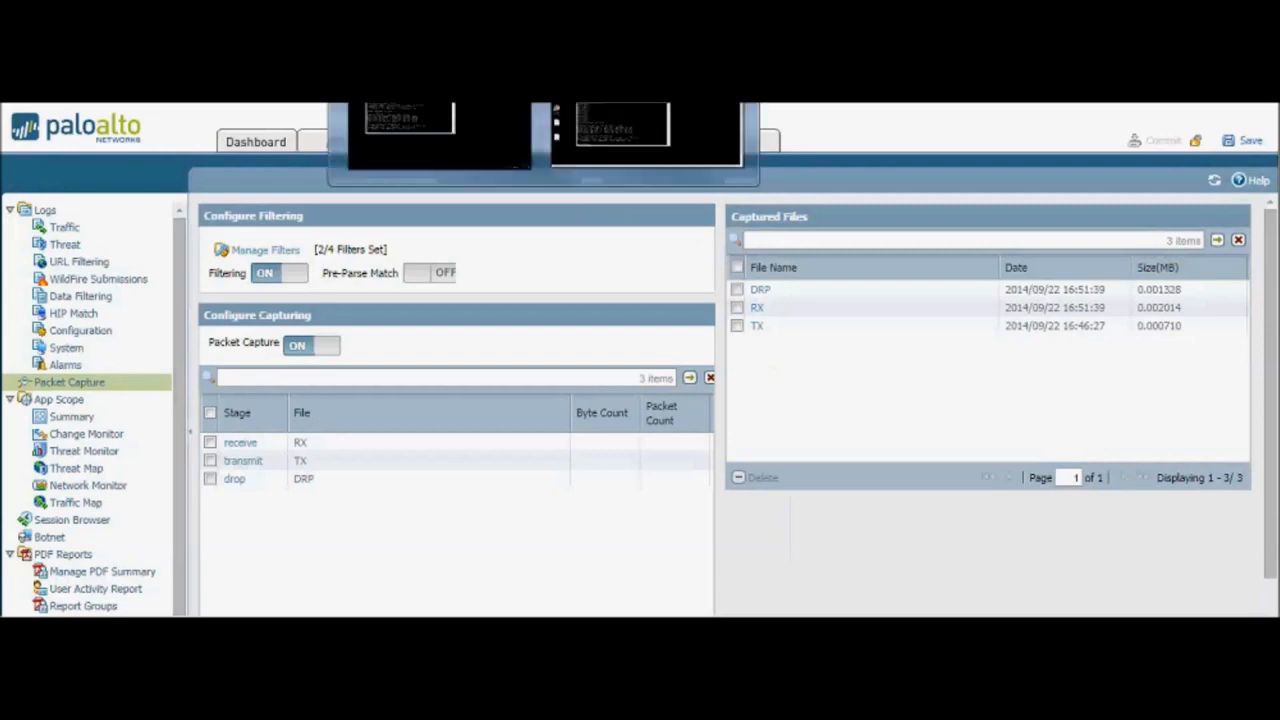
pyautogui.moveTo(605, 138)
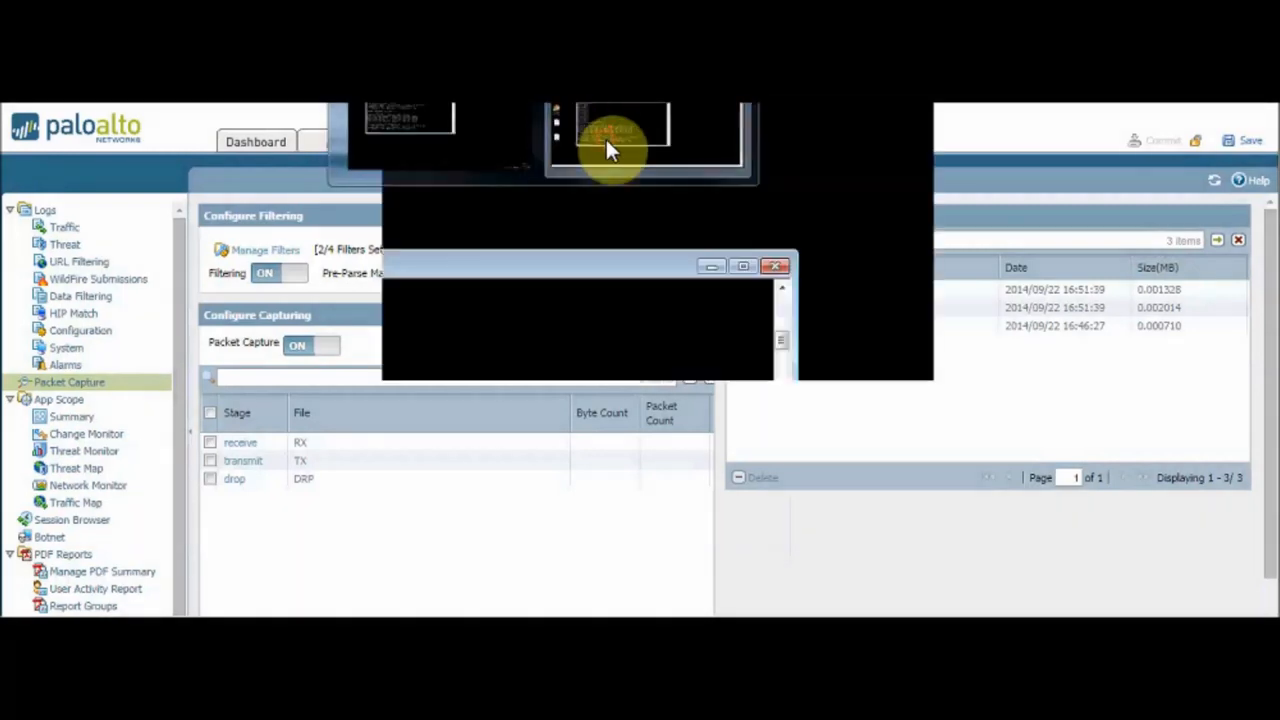
pyautogui.click(605, 150)
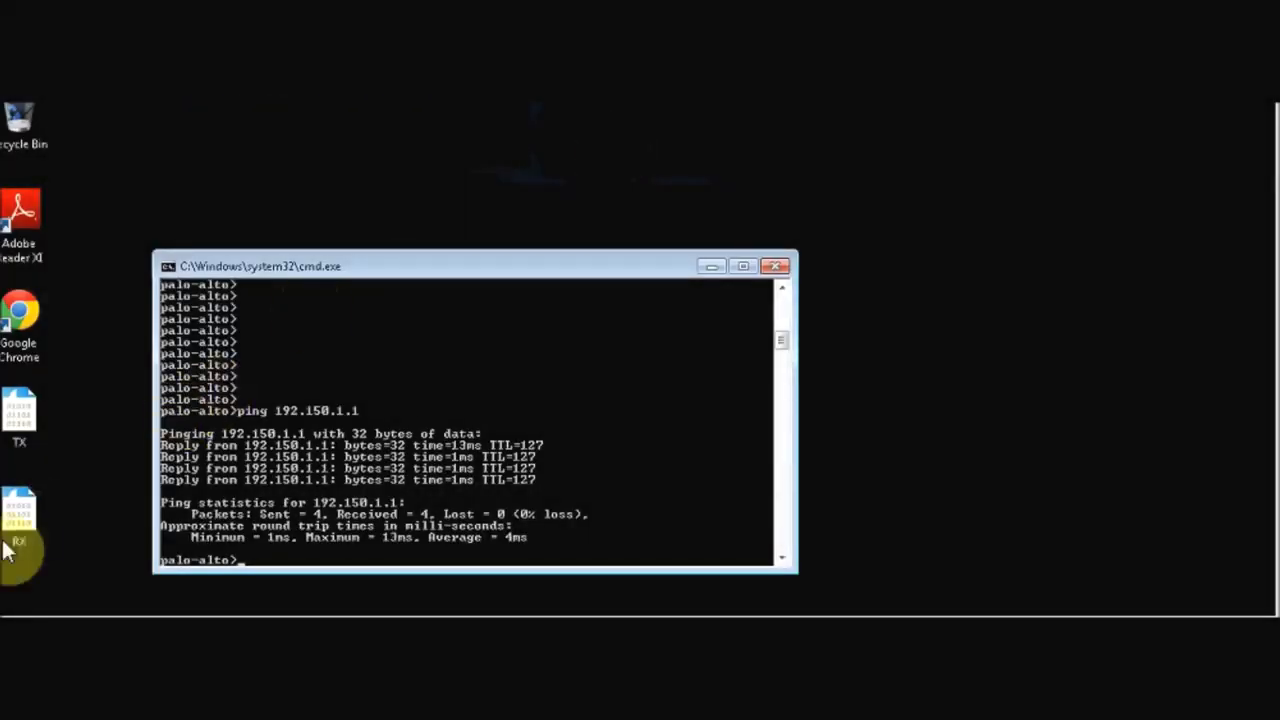
pyautogui.click(25, 510)
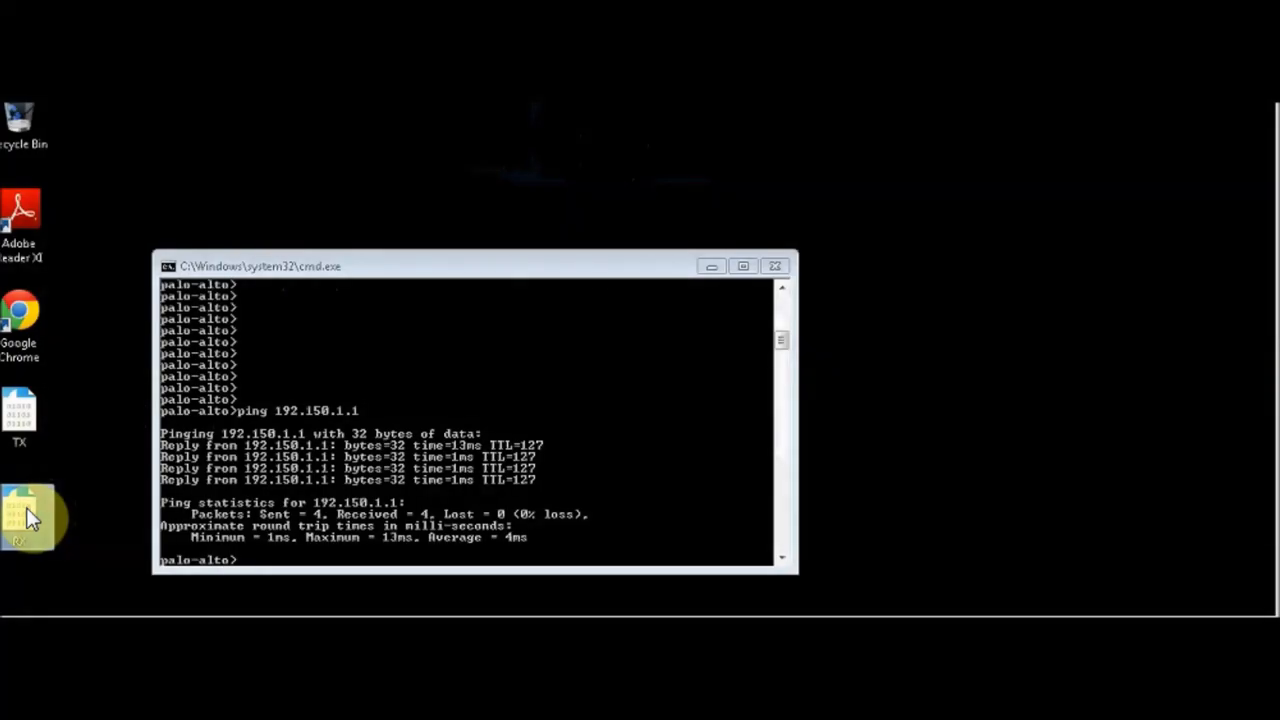
pyautogui.doubleClick(26, 507)
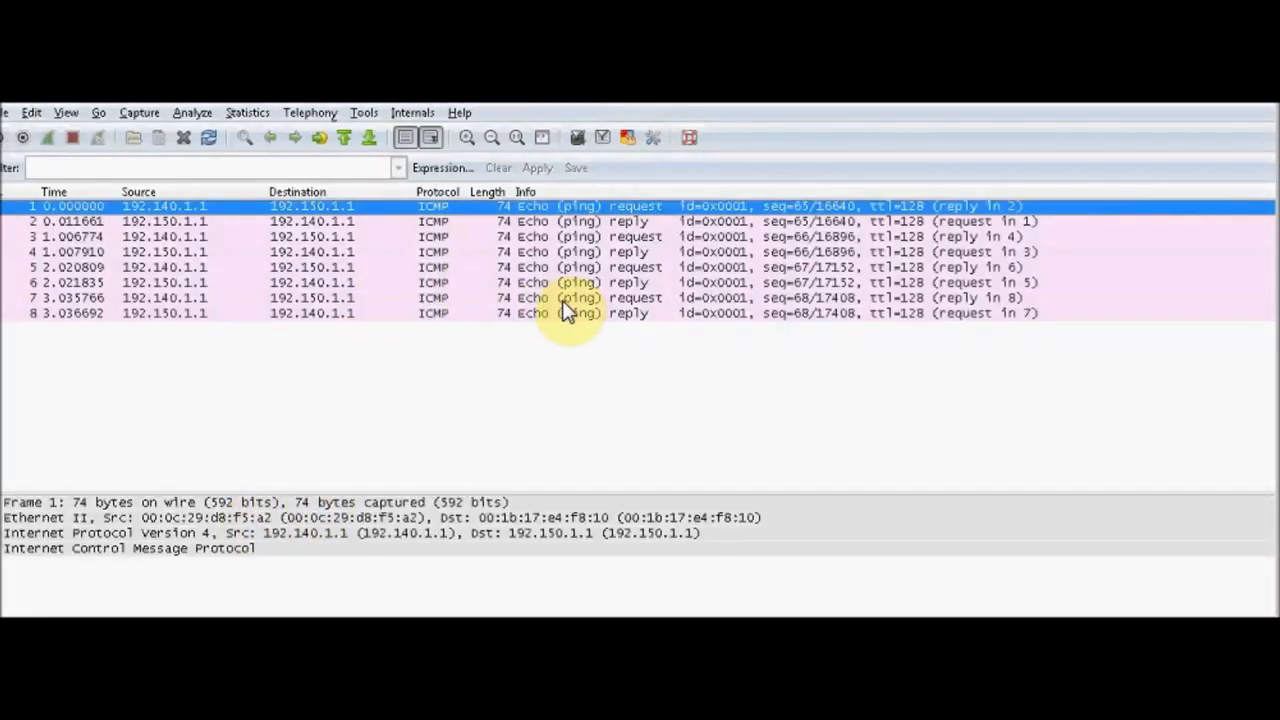
# Merge the TX capture file from the desktop chronologically into the open RX capture.
pyautogui.click(5, 115)
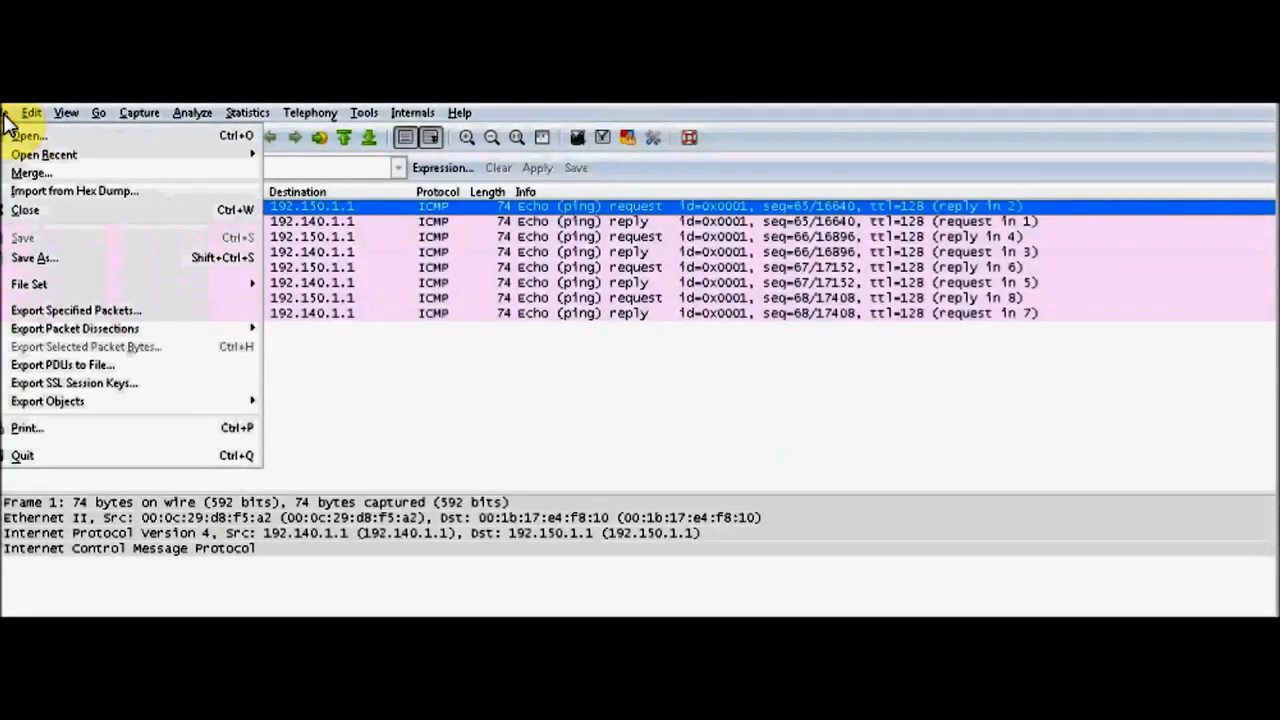
pyautogui.click(24, 172)
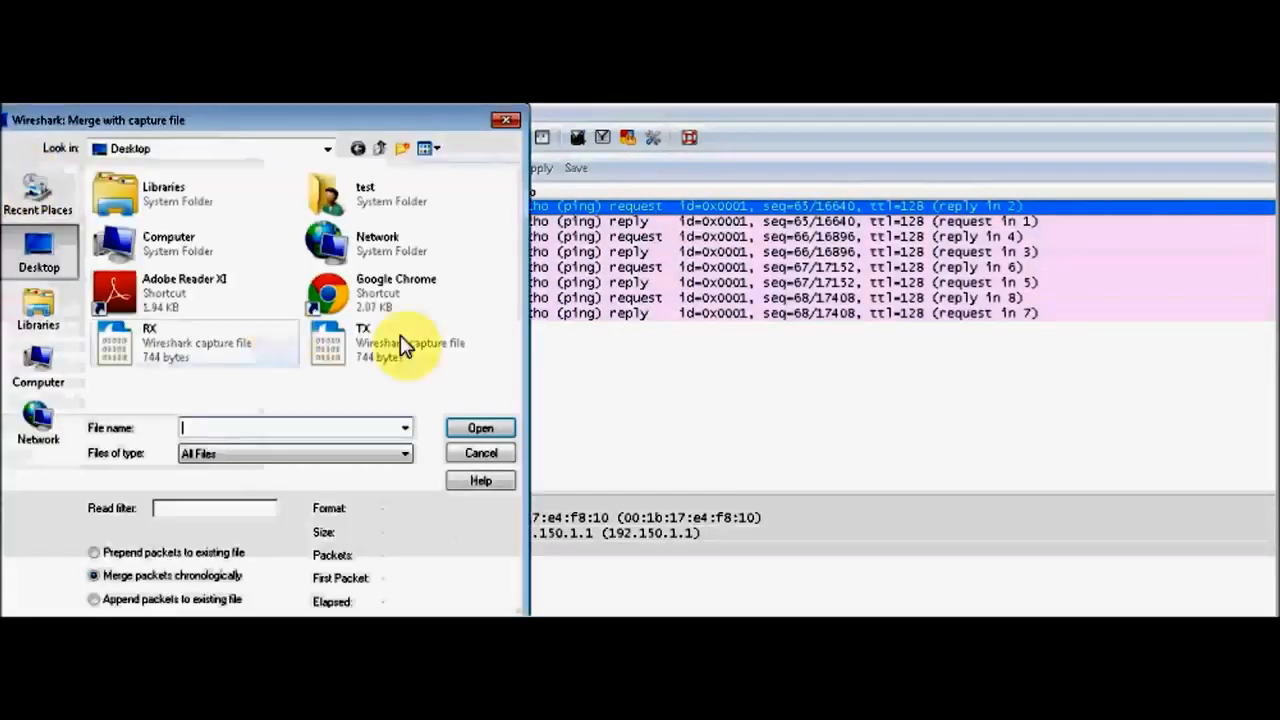
pyautogui.click(376, 350)
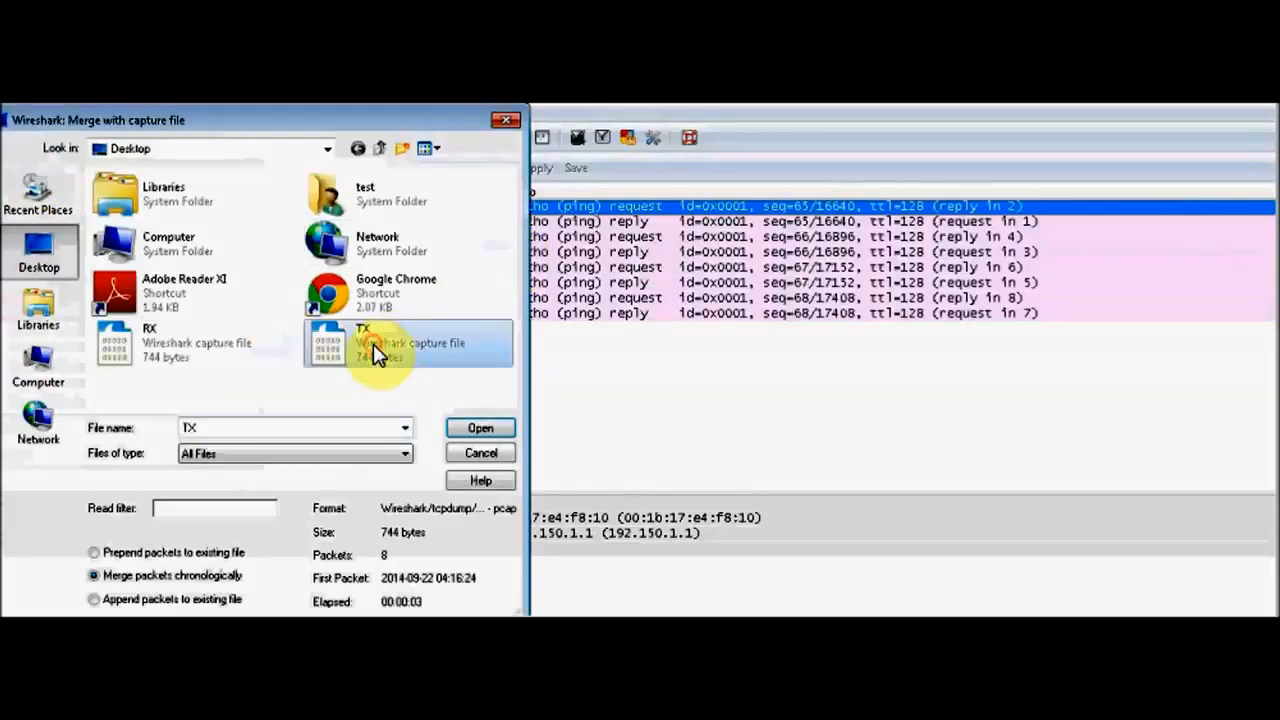
pyautogui.click(486, 426)
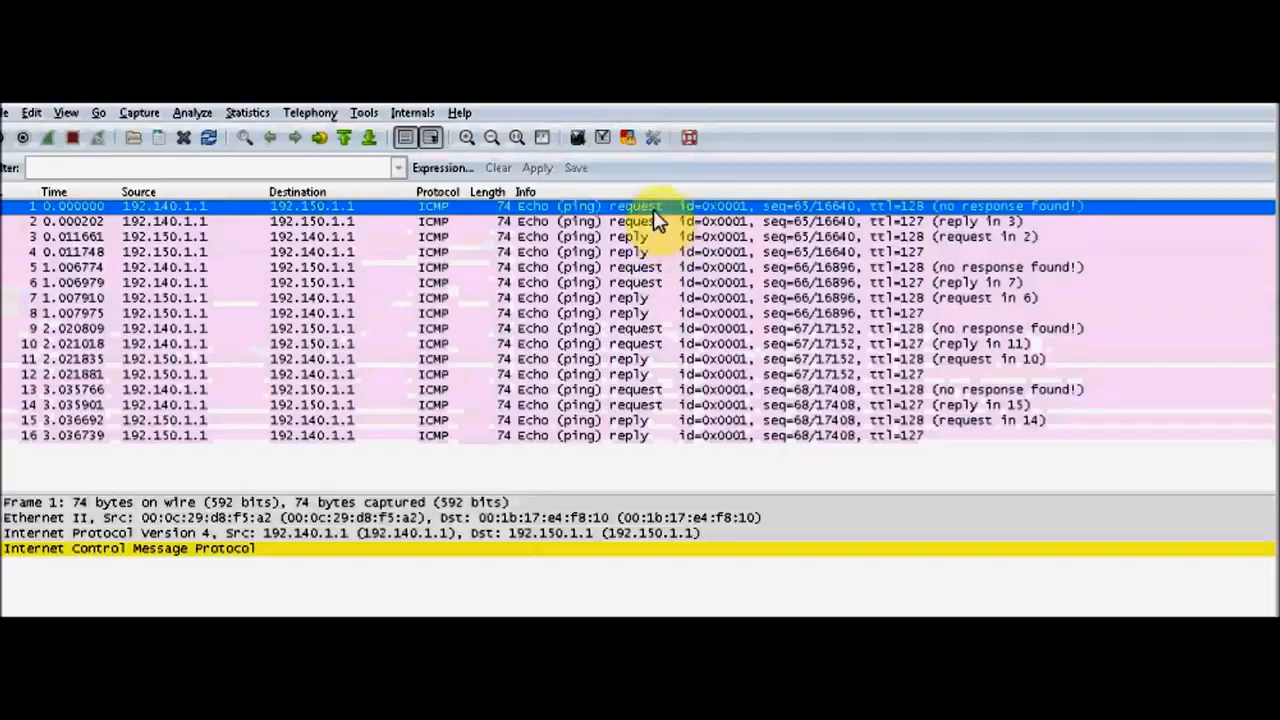
# Examine the first echo request and reply packets in the merged capture, comparing packets 1 and 2.
pyautogui.press('Down')
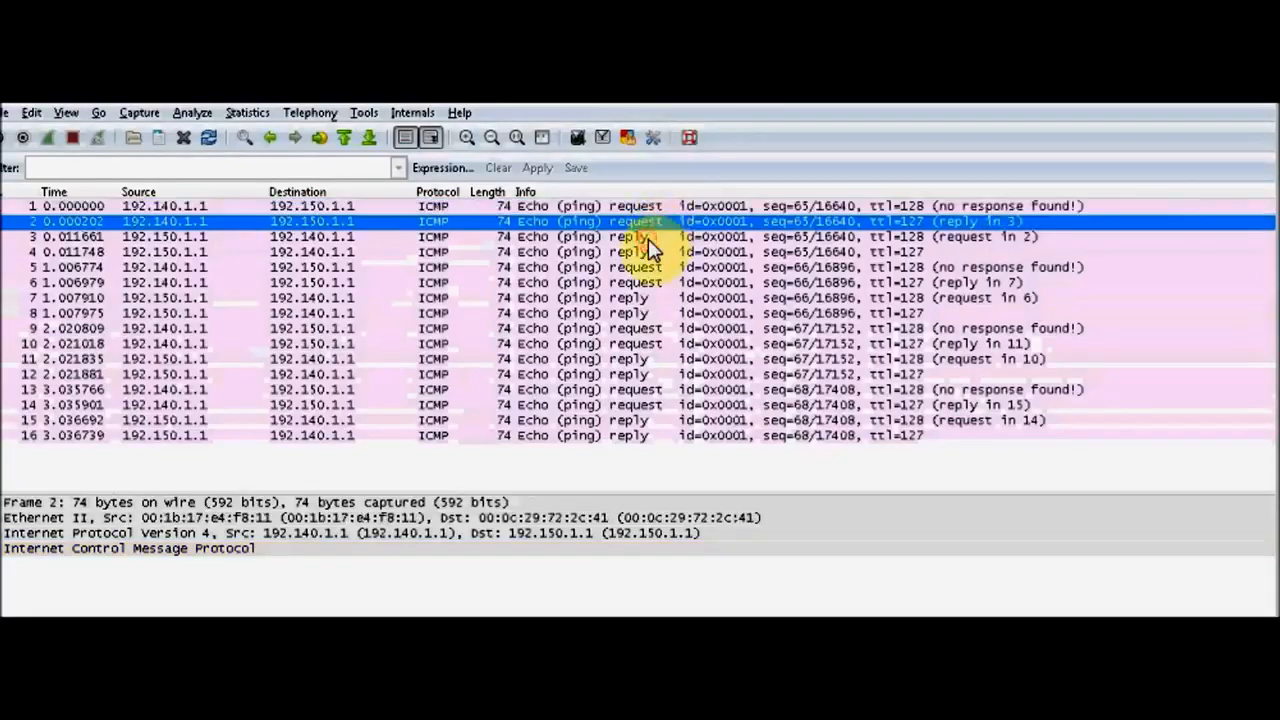
pyautogui.press('Down')
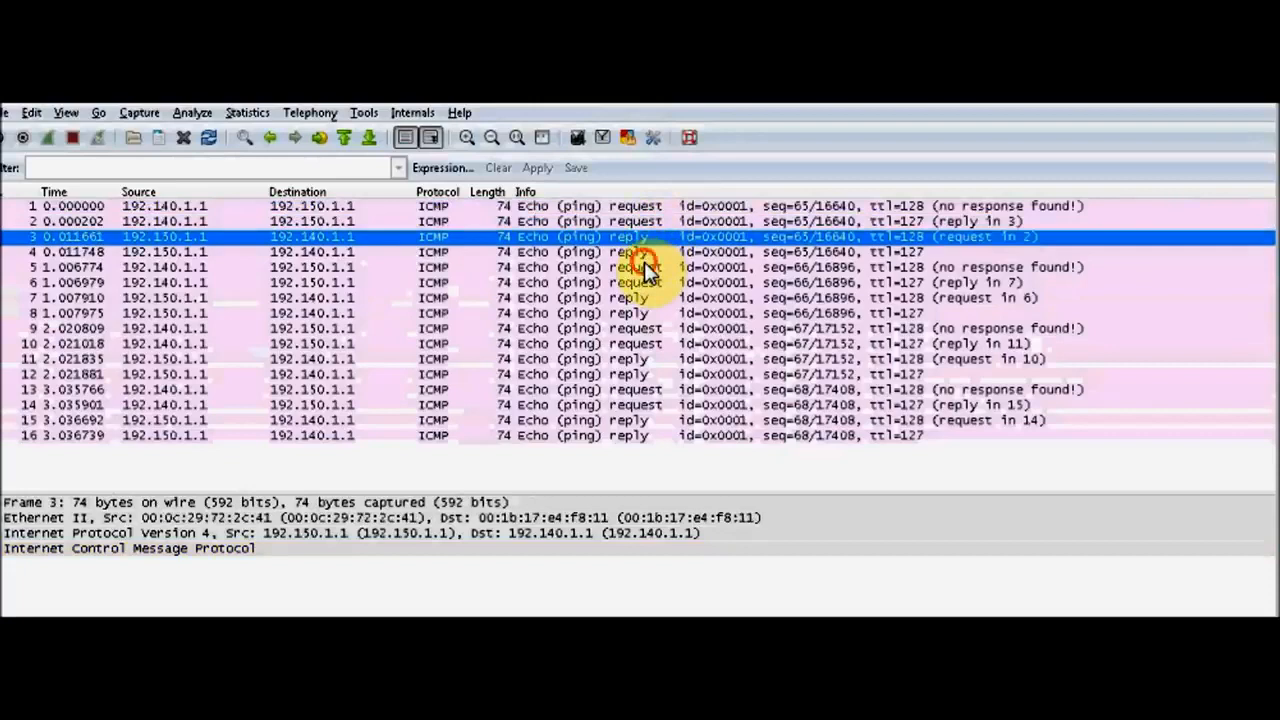
pyautogui.click(644, 262)
pyautogui.click(644, 282)
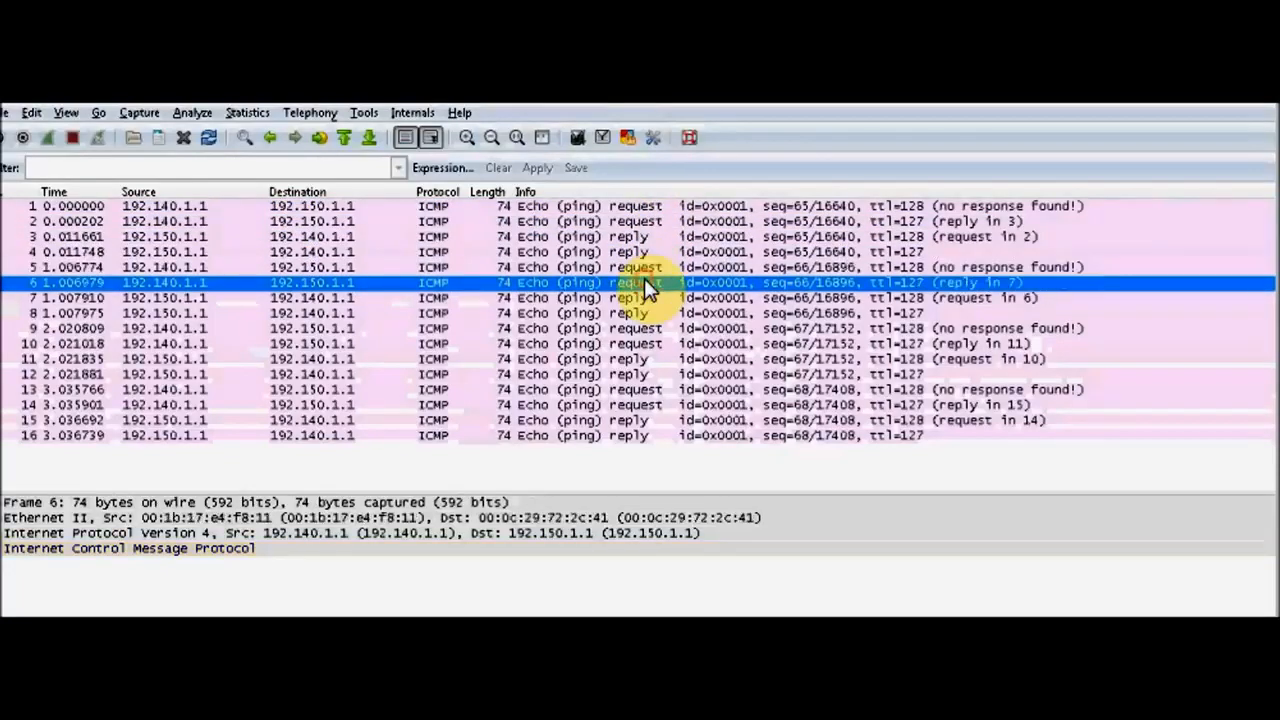
pyautogui.click(643, 209)
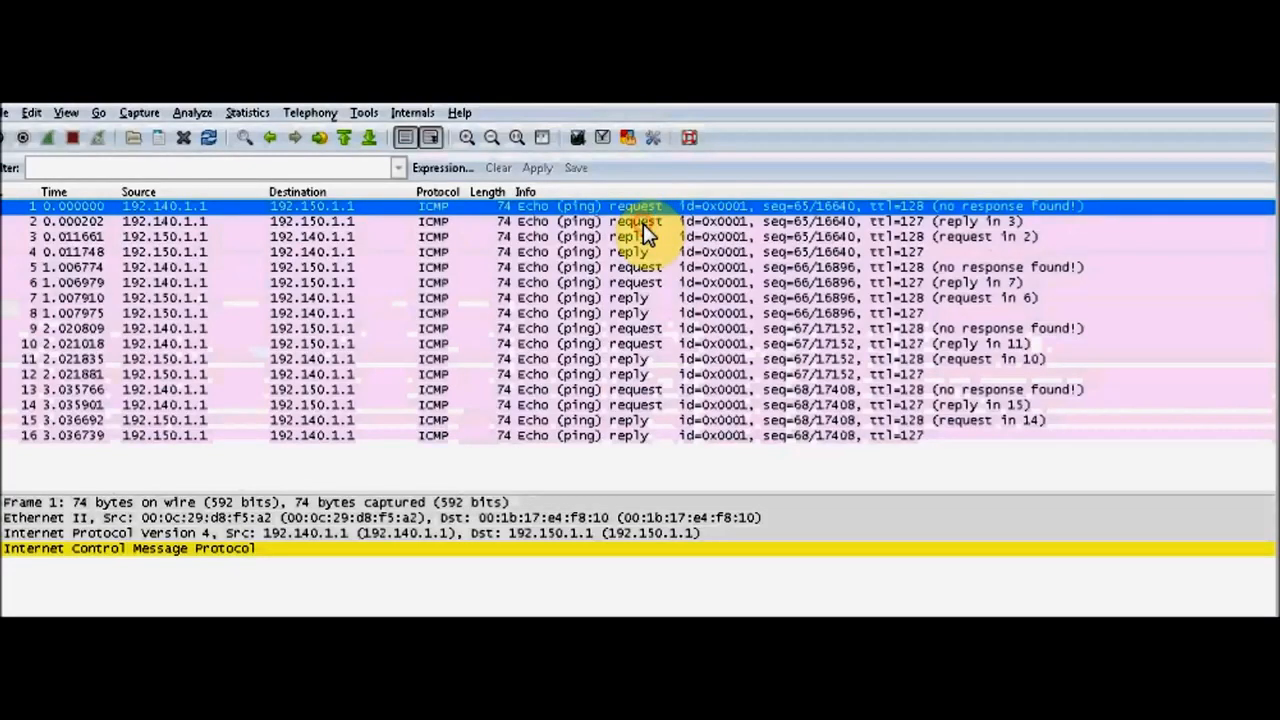
pyautogui.click(643, 221)
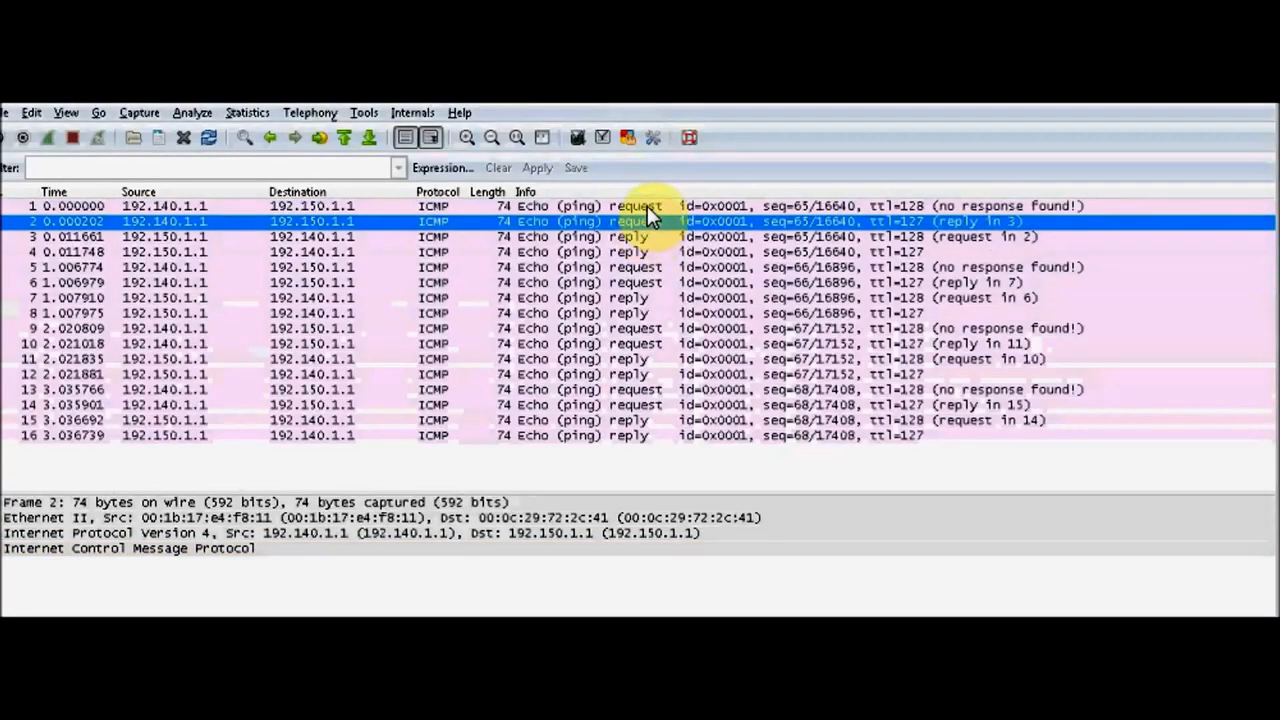
pyautogui.click(647, 207)
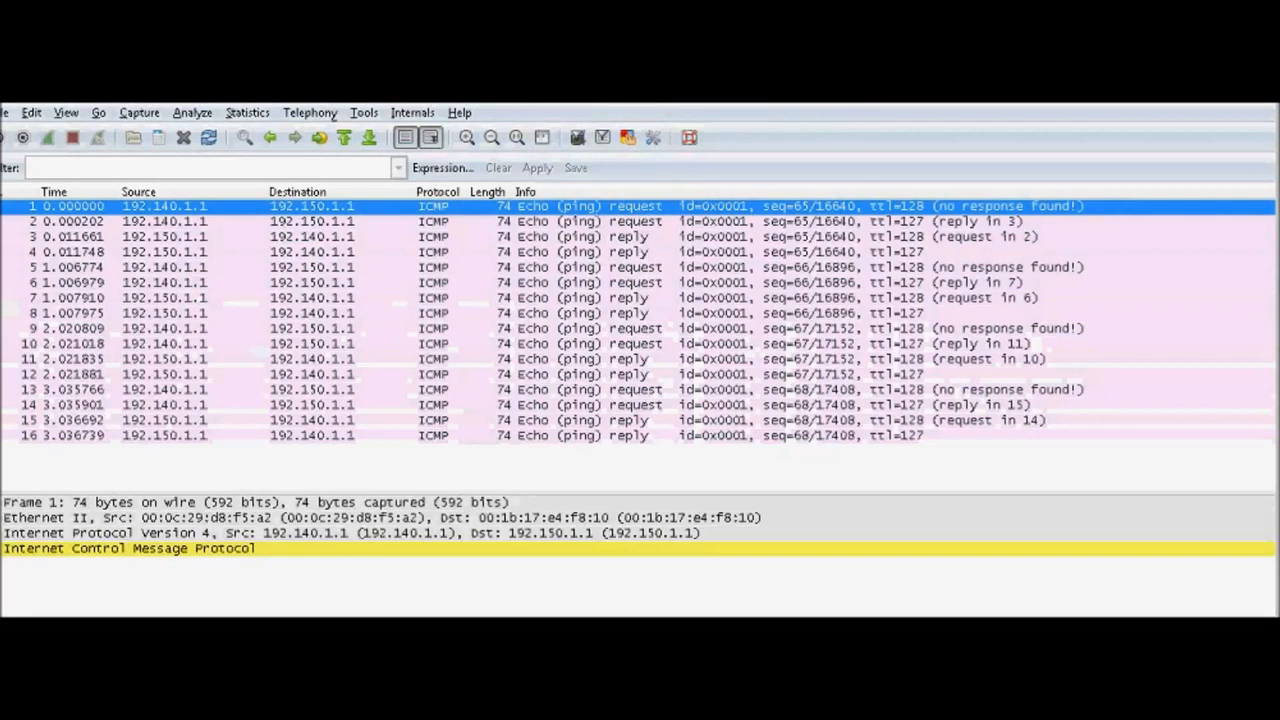
# Check the receive and transmit stages in the Paint network diagram, and match them to packets 1 to 4 in Wireshark.
pyautogui.hotkey('alt', 'Tab')
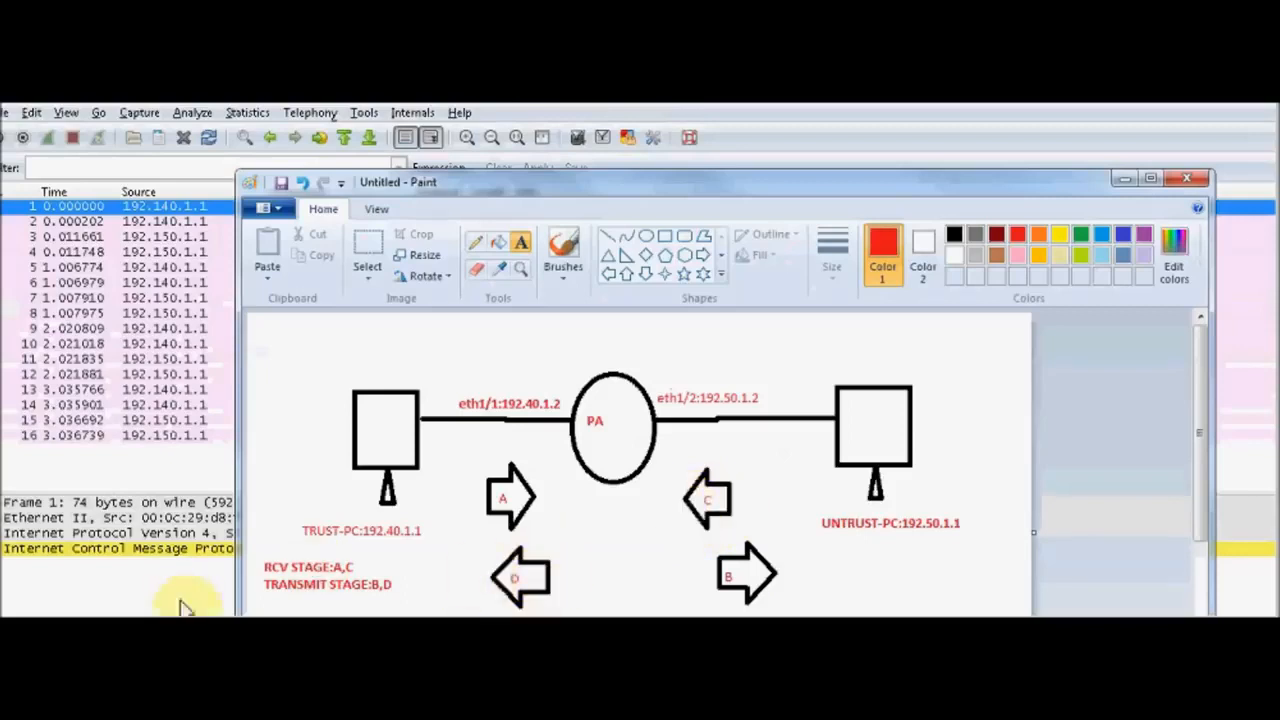
pyautogui.click(100, 600)
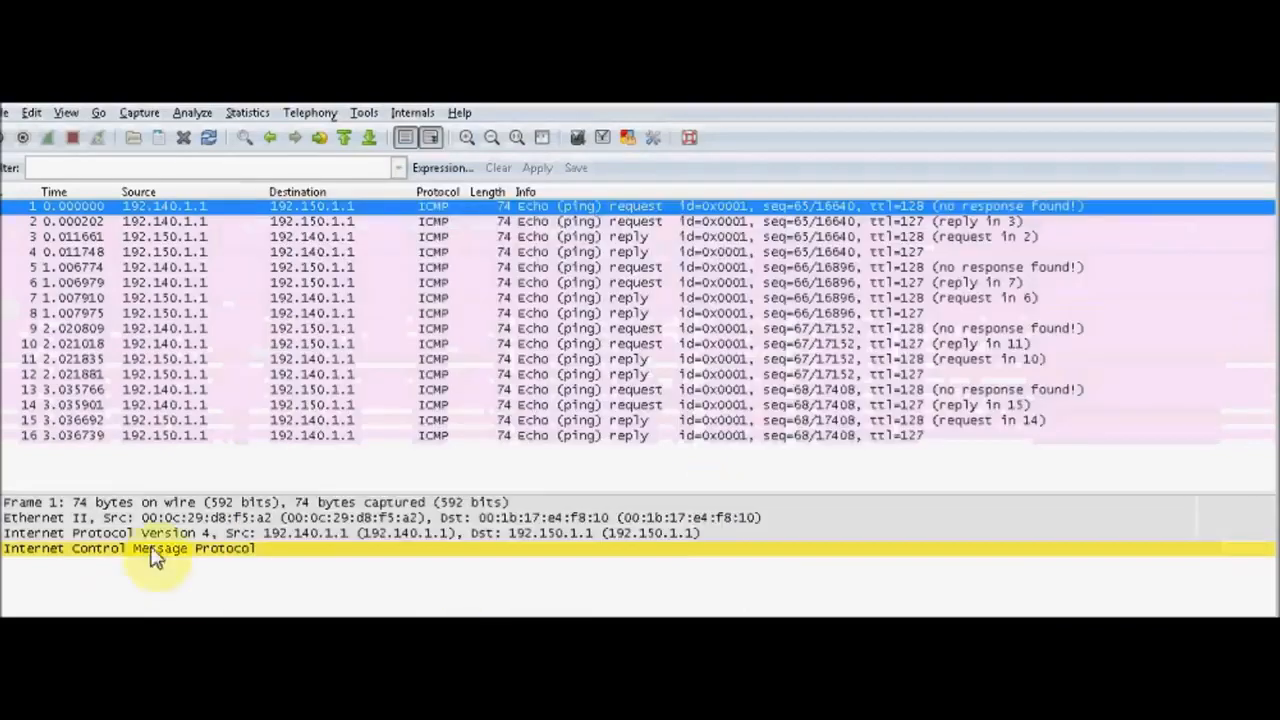
pyautogui.click(628, 222)
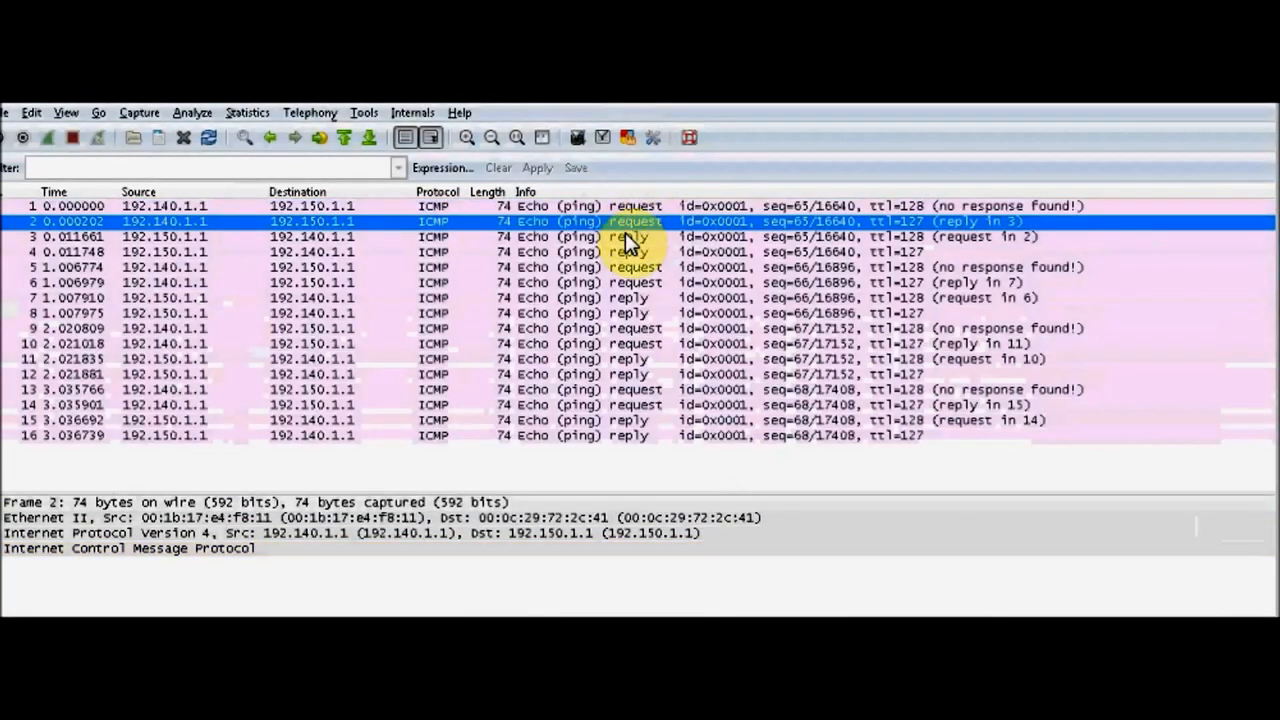
pyautogui.click(625, 235)
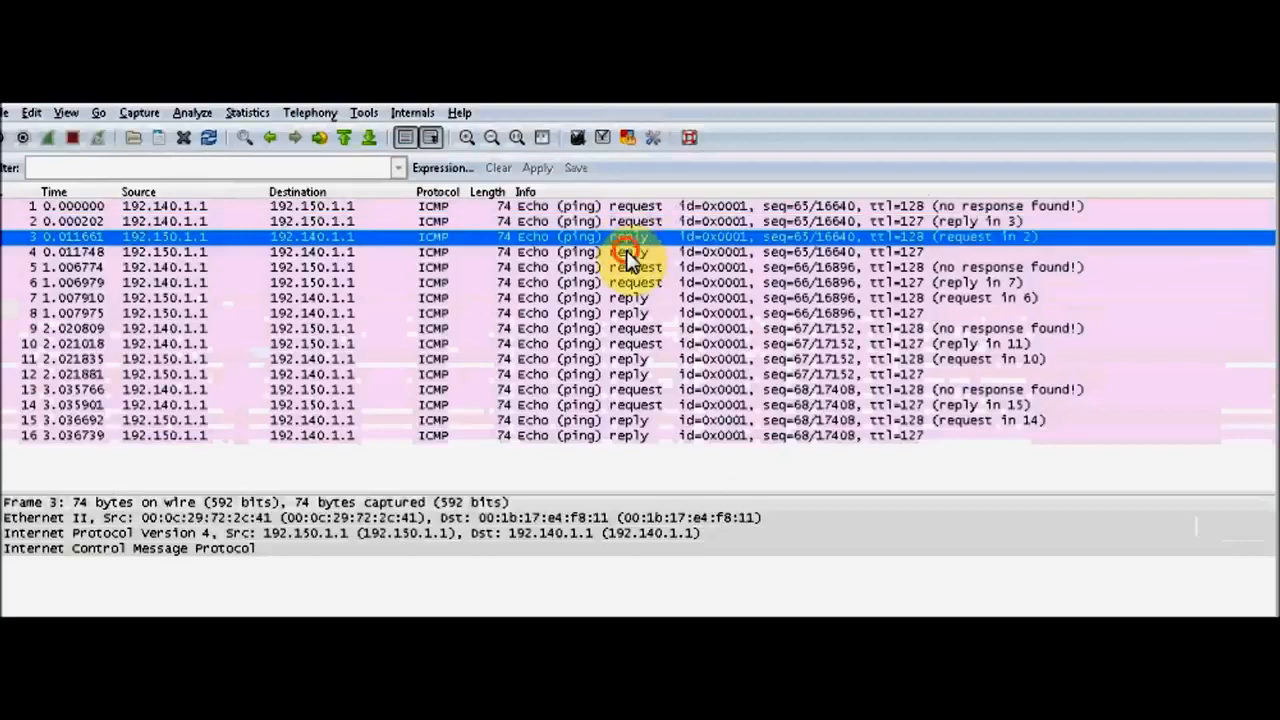
pyautogui.click(625, 250)
pyautogui.click(639, 205)
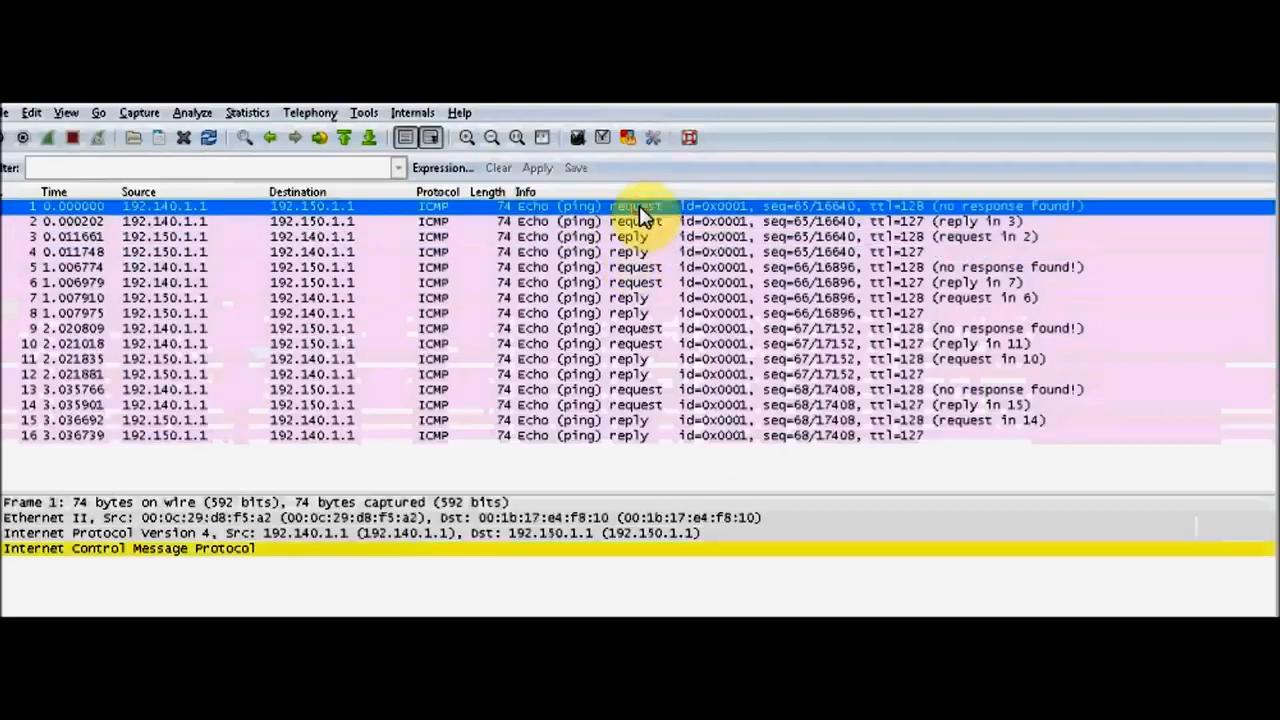
# Expand the Internet Protocol Version 4 details of packet 1 and compare the Identification field across packets 1 to 4.
pyautogui.click(5, 533)
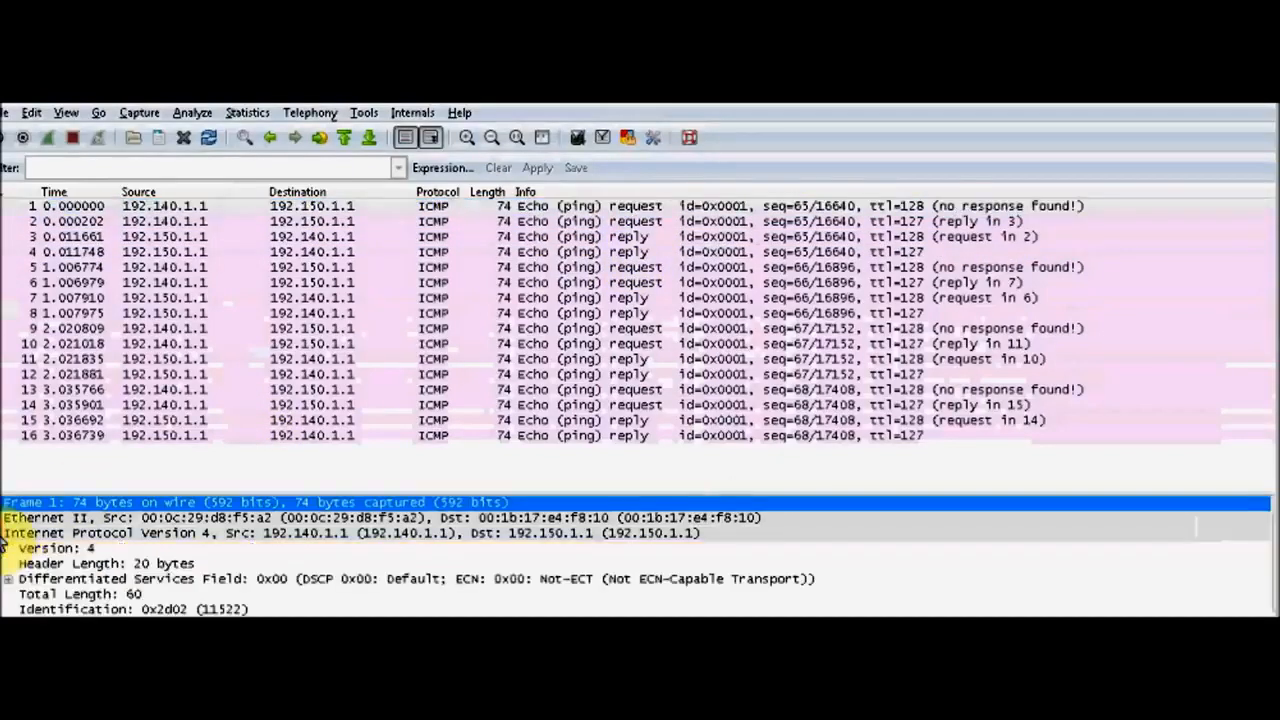
pyautogui.click(232, 608)
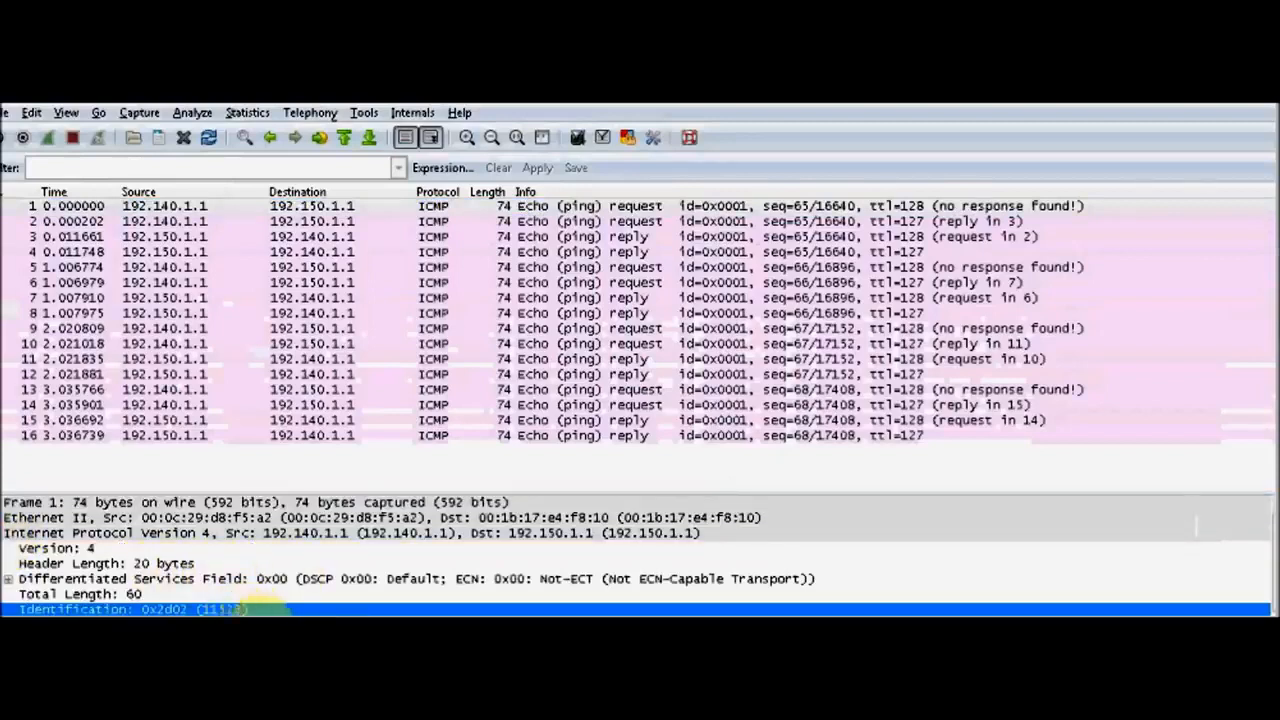
pyautogui.click(728, 221)
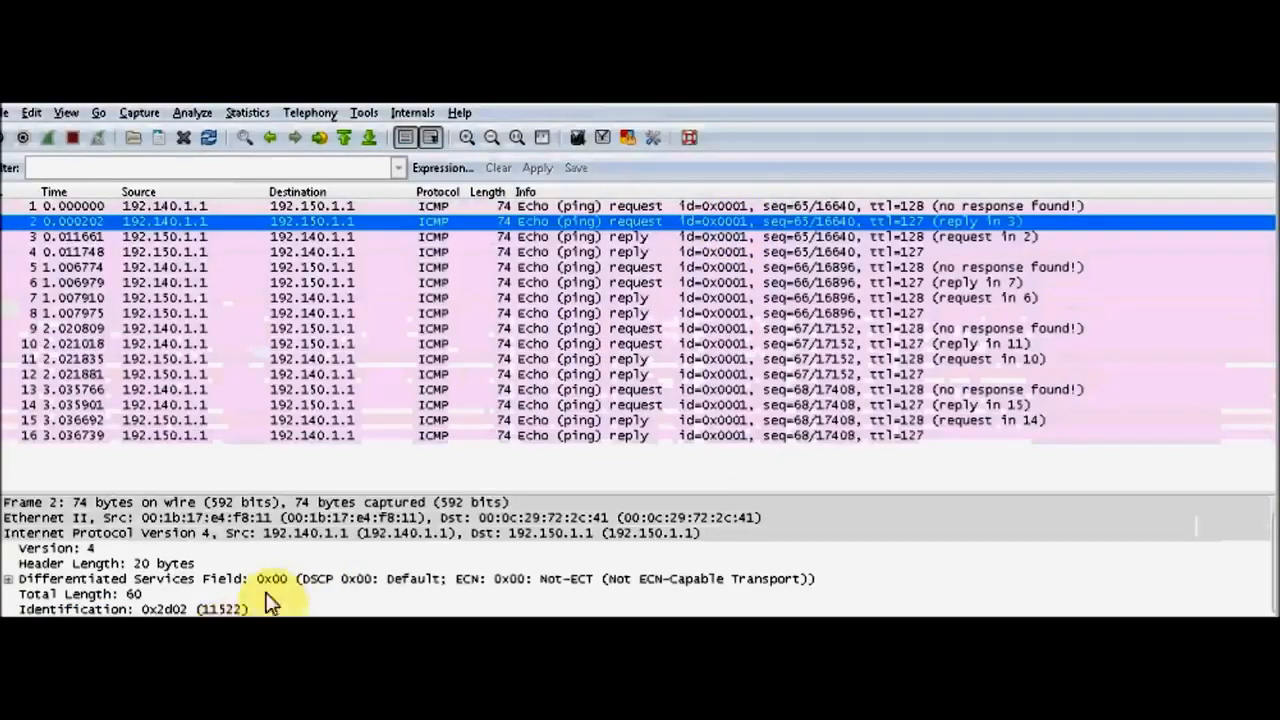
pyautogui.click(707, 238)
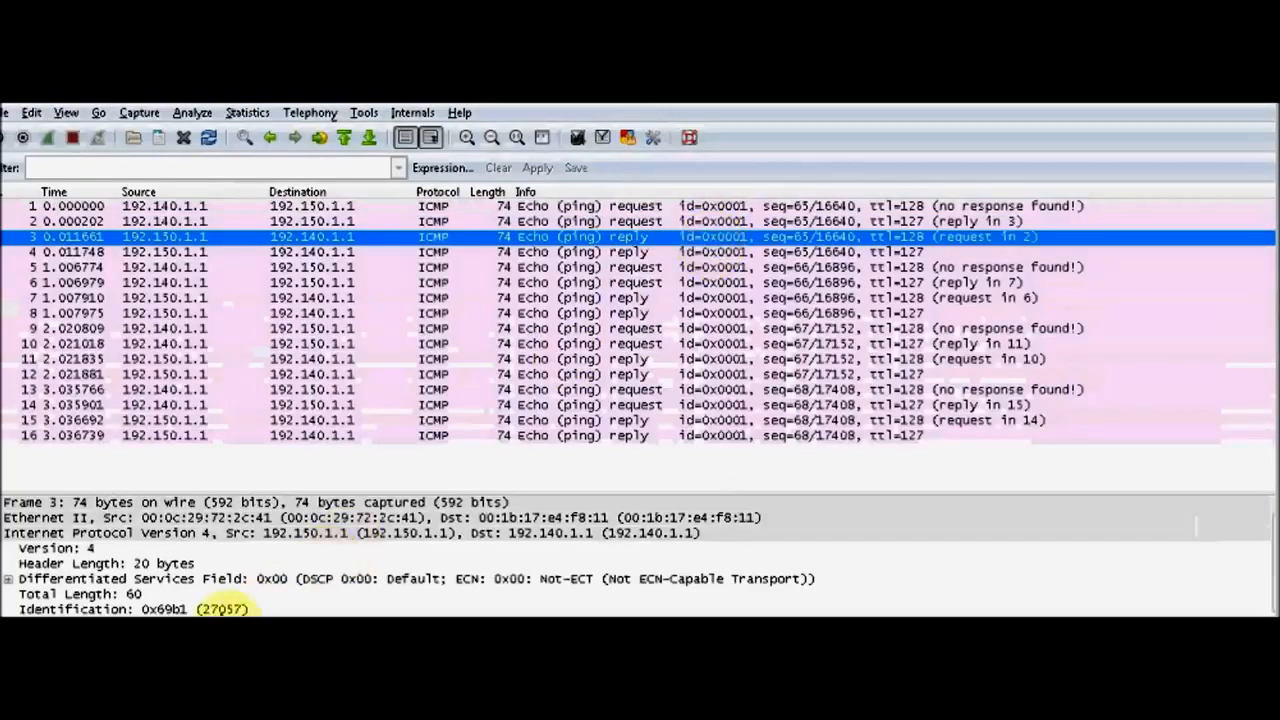
pyautogui.click(220, 609)
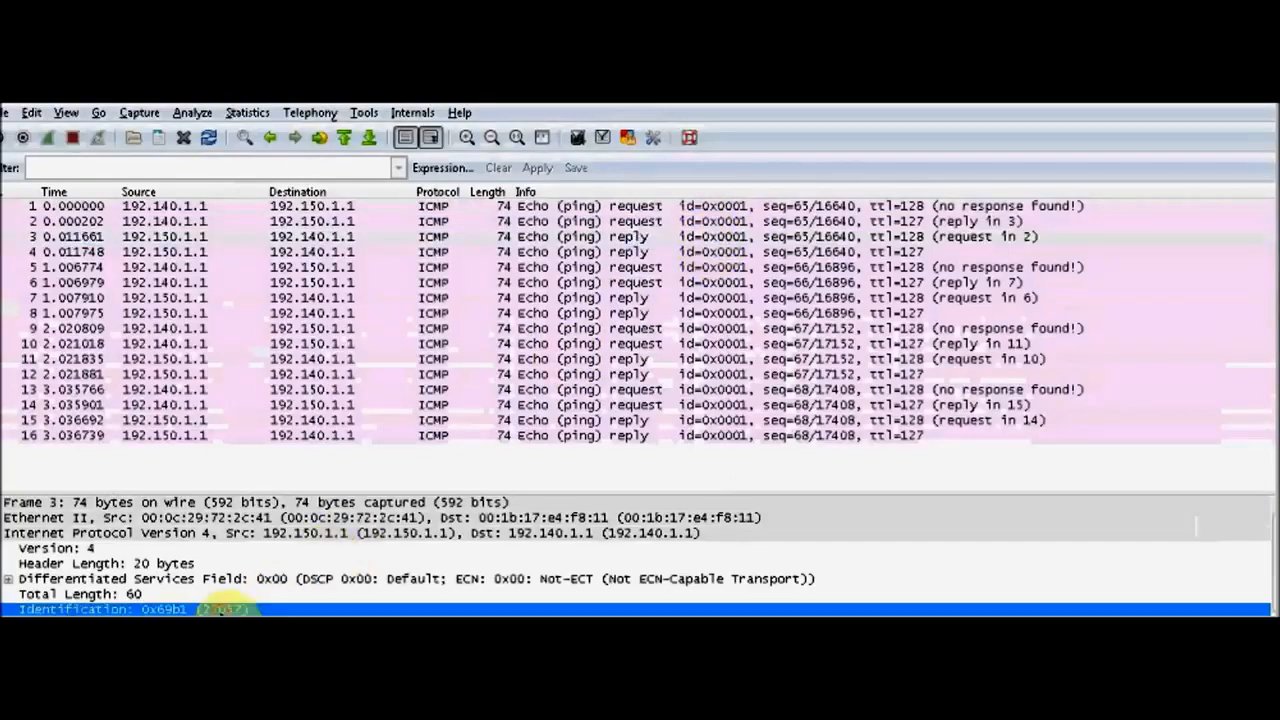
pyautogui.click(735, 250)
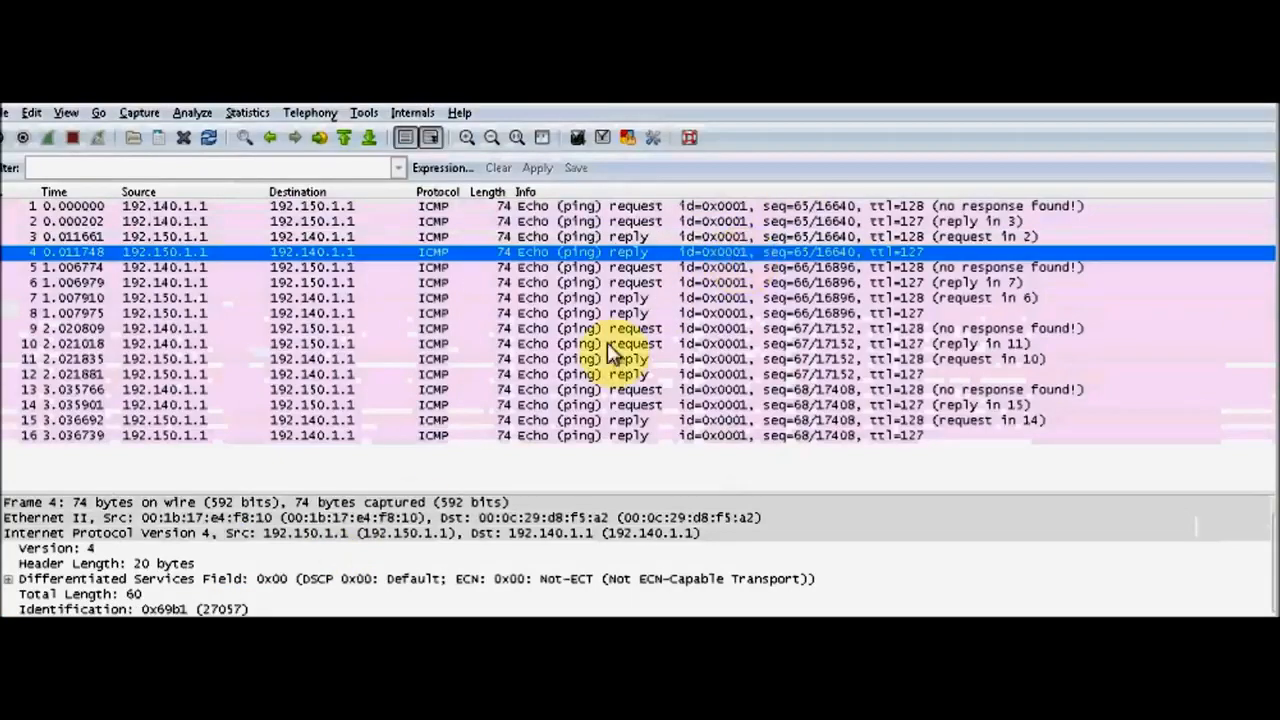
pyautogui.click(228, 609)
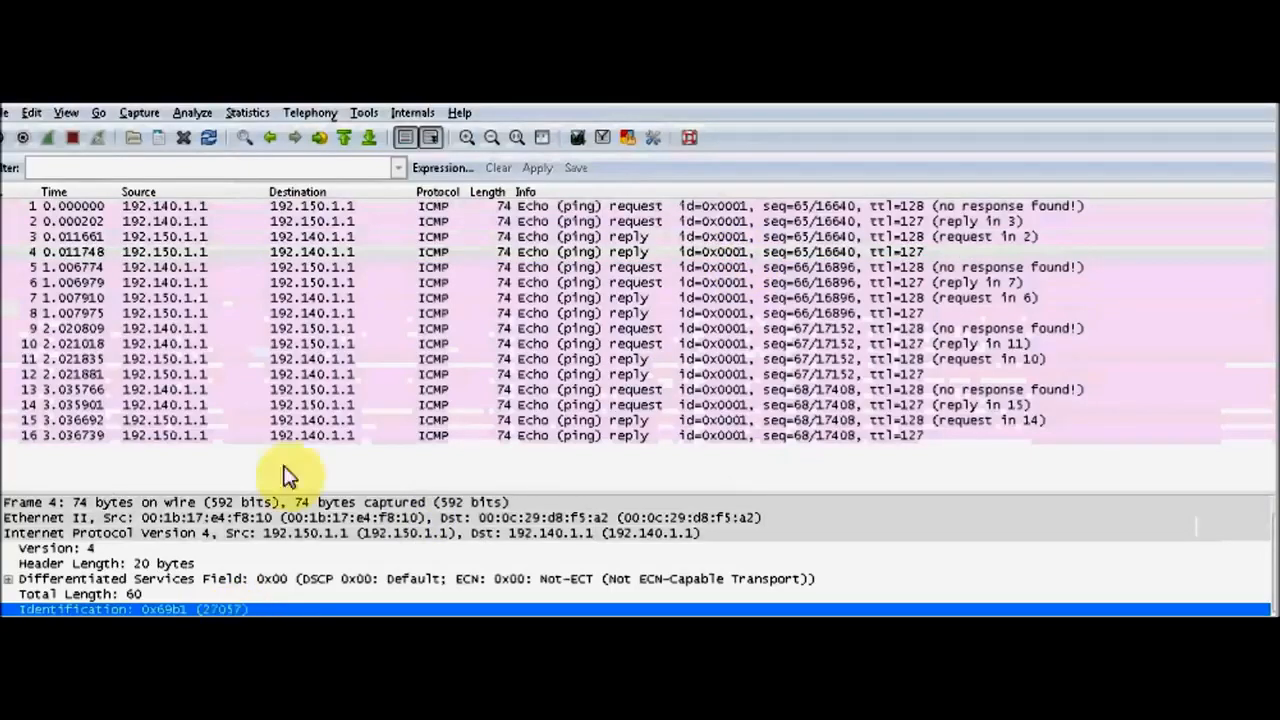
# Go through packets 1 to 4 once more in order, reviewing the header details of each request and reply.
pyautogui.click(359, 206)
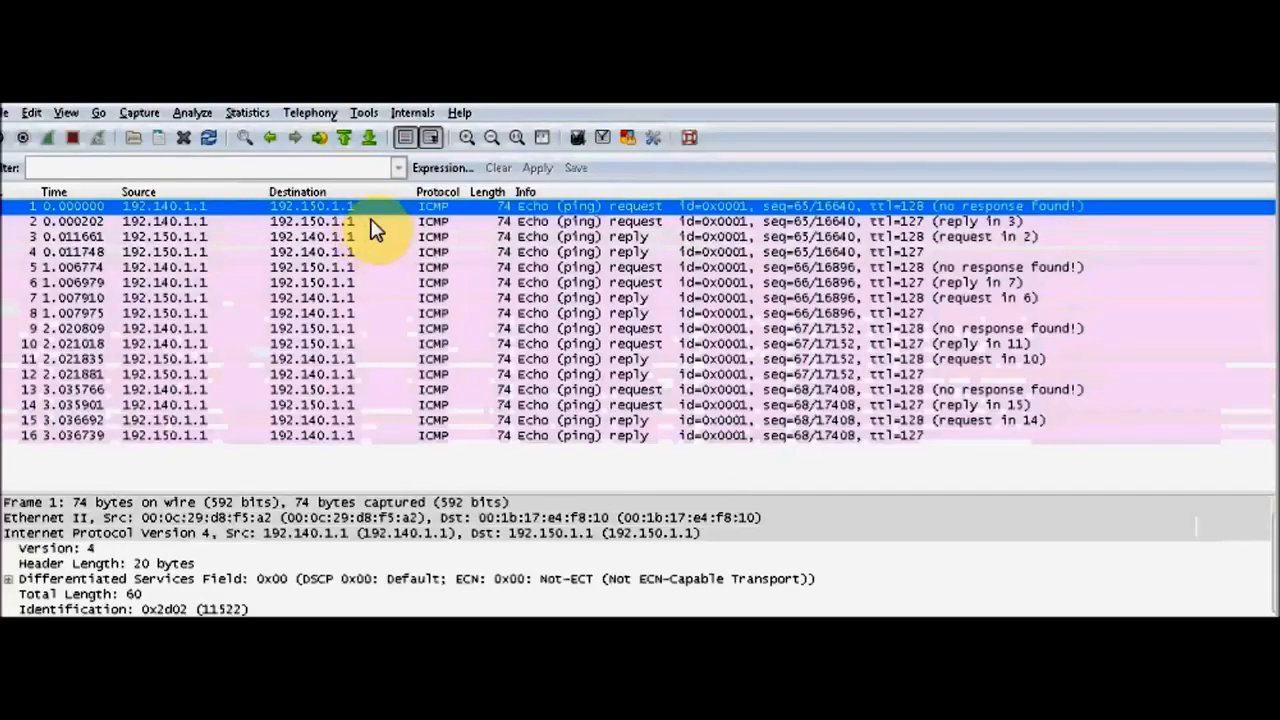
pyautogui.click(371, 224)
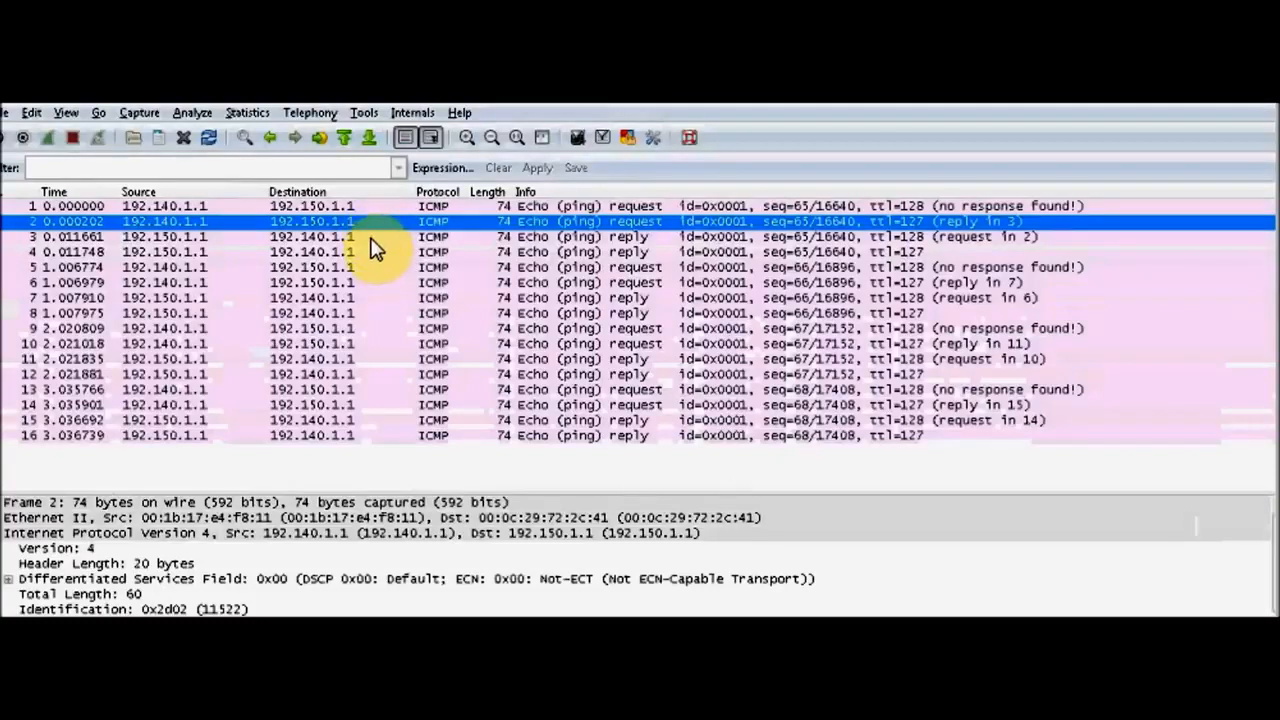
pyautogui.click(371, 237)
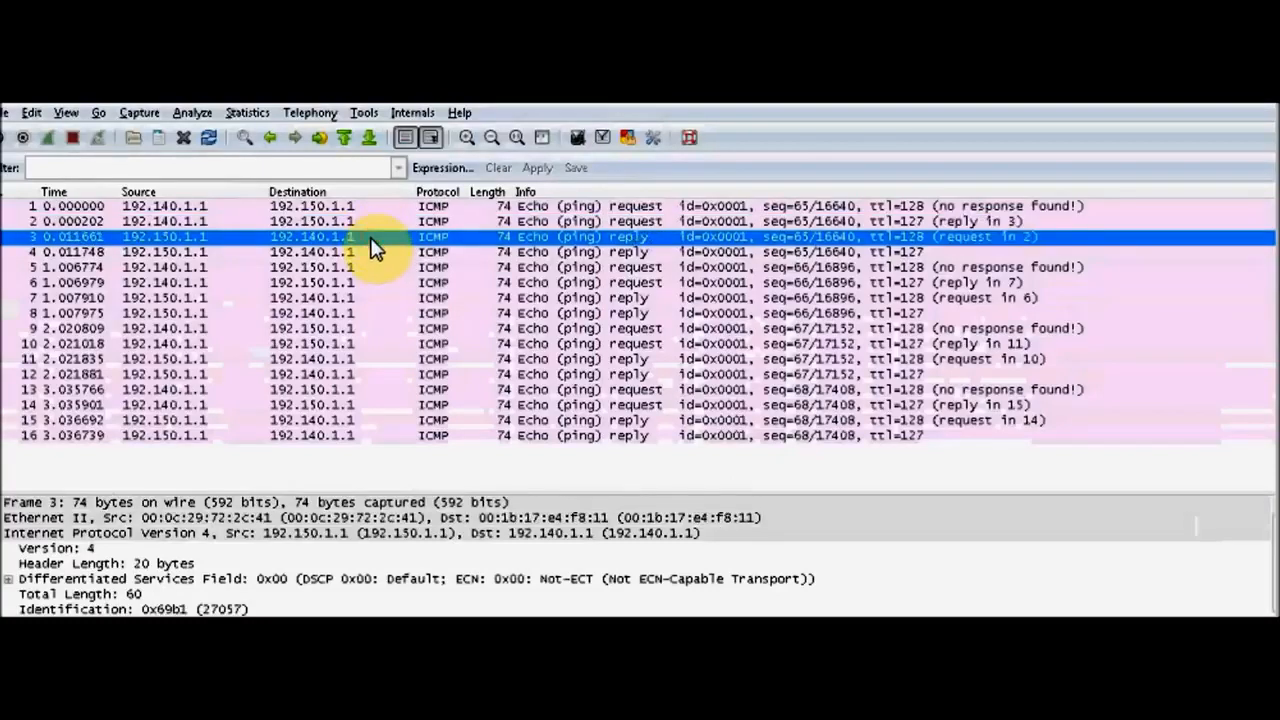
pyautogui.click(372, 254)
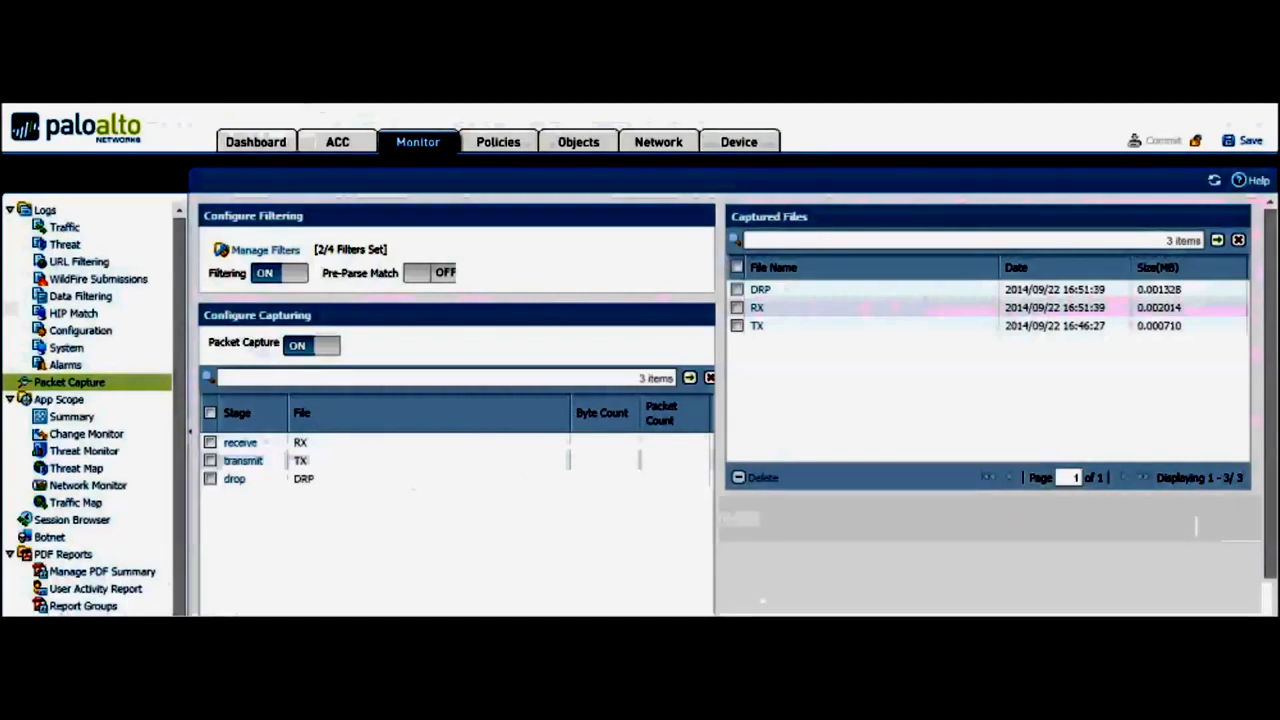
# Turn off filtering on the firewall's packet capture page.
pyautogui.click(295, 277)
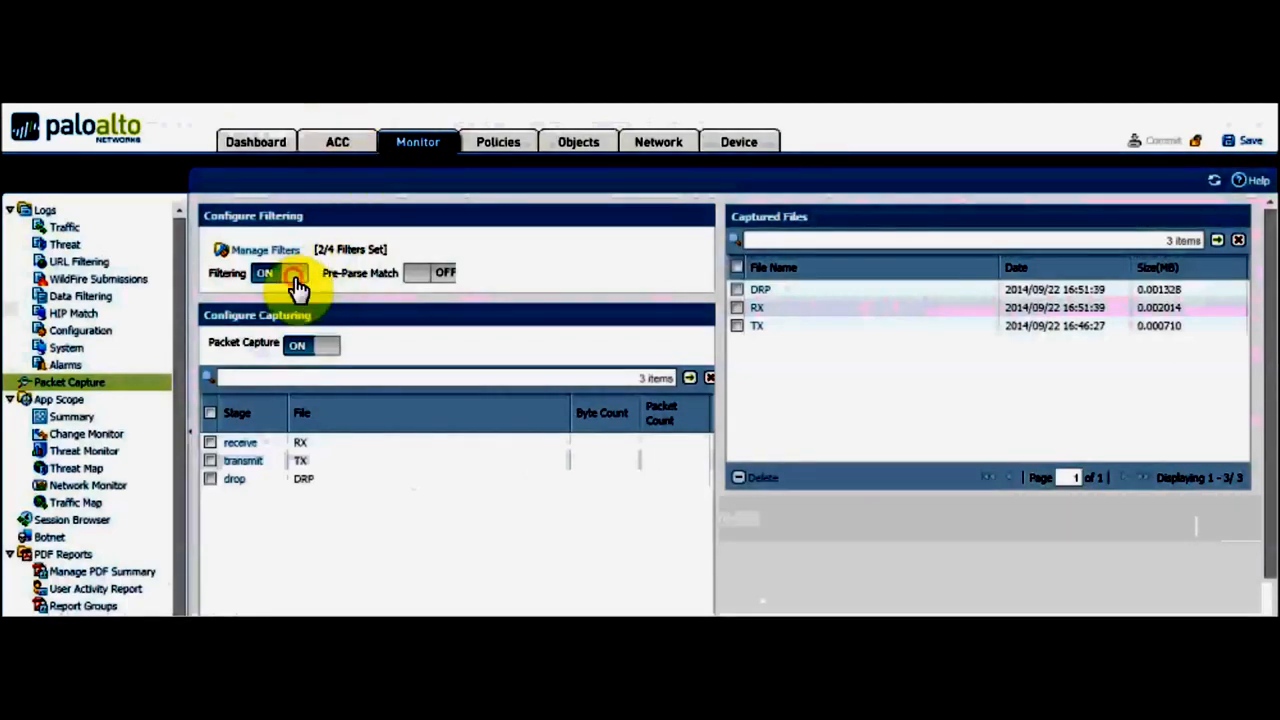